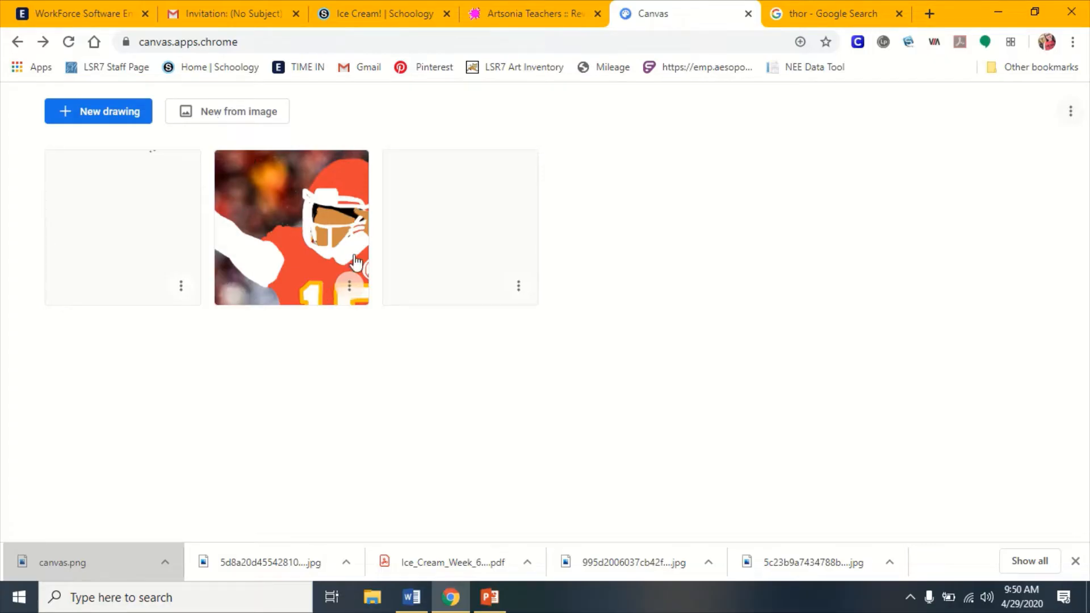
- Create a new drawing from the Thor image 5d8a20d45542810....jpg in the Virtual Learning folder
{"action": "left_click", "coordinate": [263, 126]}
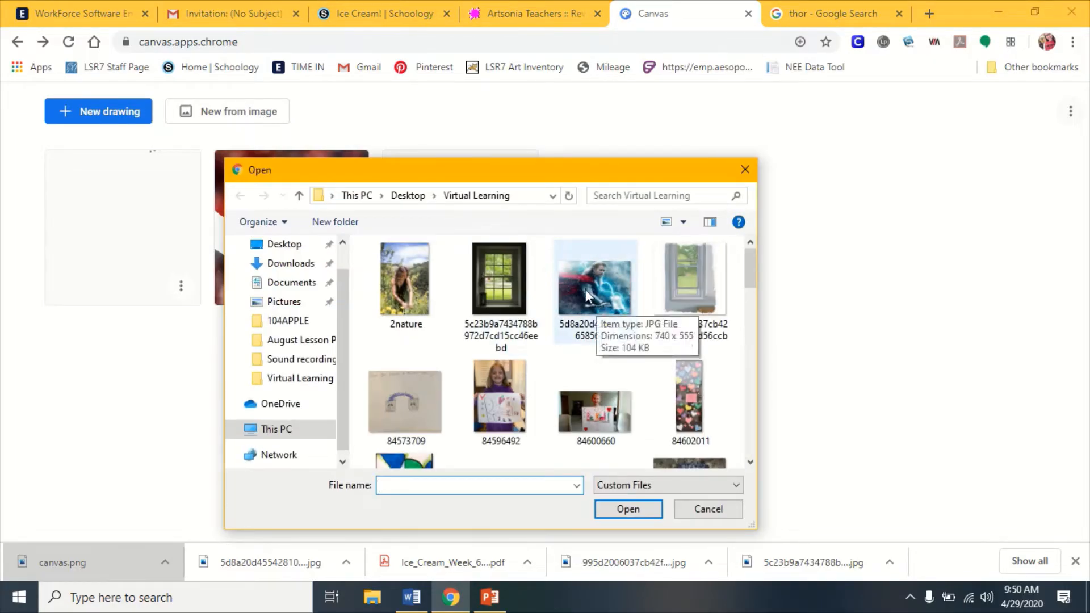
{"action": "left_click", "coordinate": [597, 306]}
{"action": "left_click", "coordinate": [626, 509]}
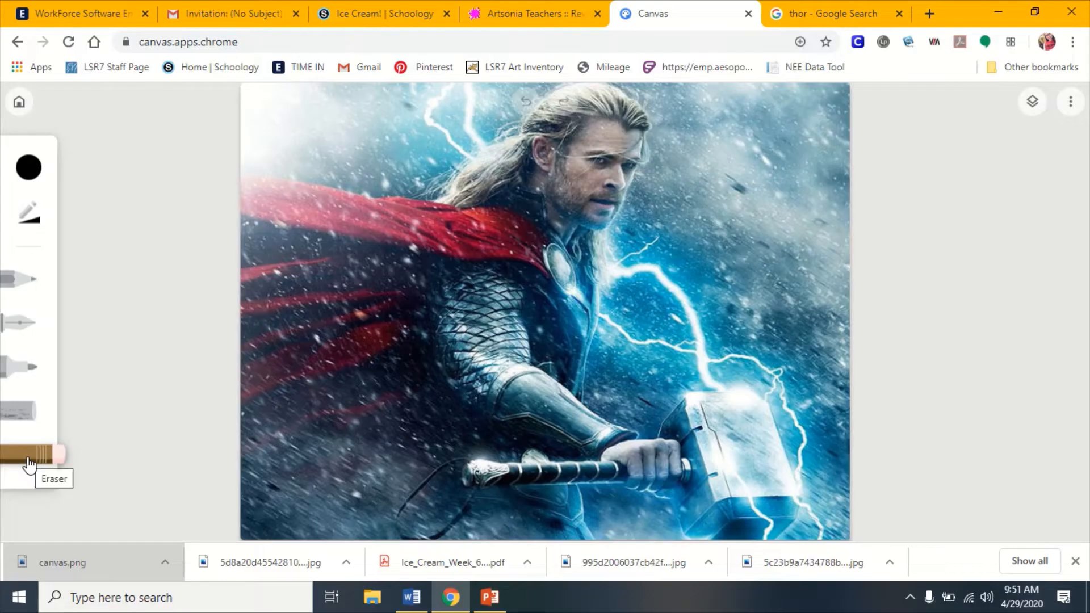
- Try out the Chalk, Marker, Pen and Pencil tools in turn, keeping the Pencil at maximum size
{"action": "left_click", "coordinate": [20, 419]}
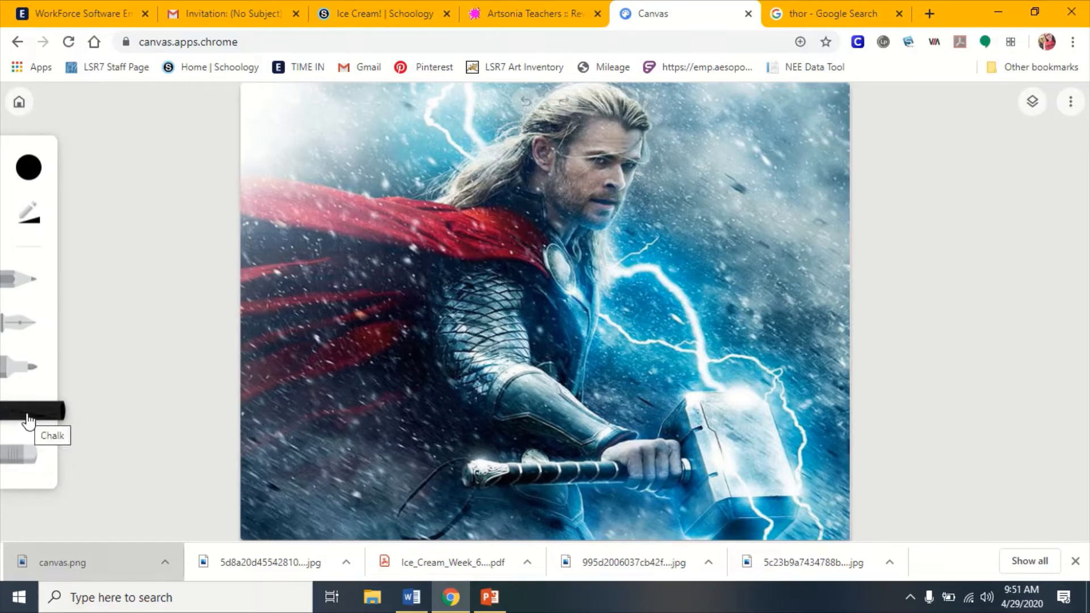
{"action": "left_click", "coordinate": [19, 380]}
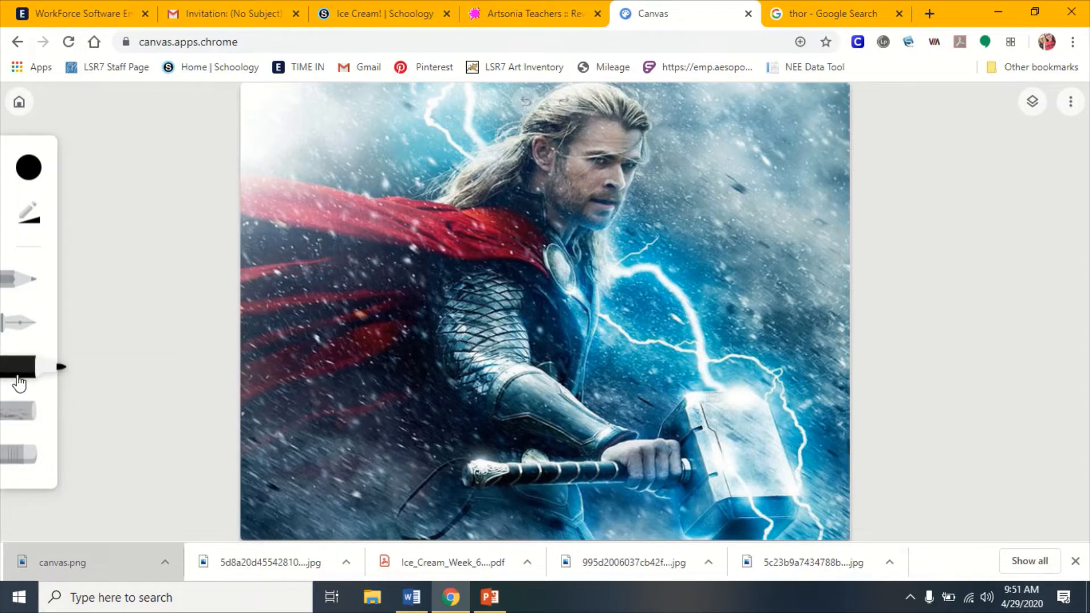
{"action": "left_click", "coordinate": [32, 334]}
{"action": "left_click", "coordinate": [30, 278]}
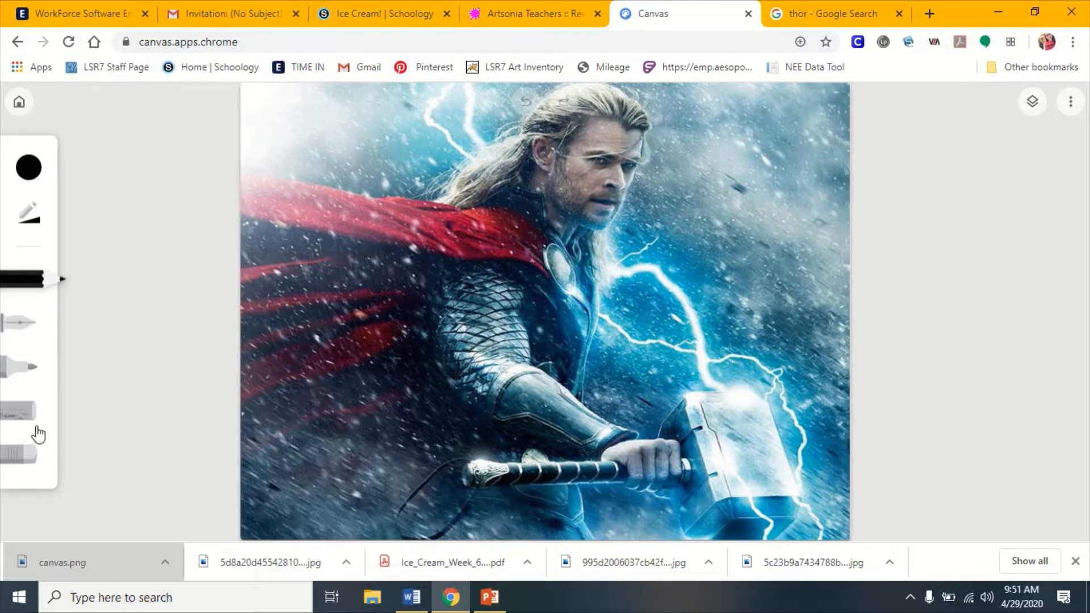
{"action": "left_click", "coordinate": [34, 222]}
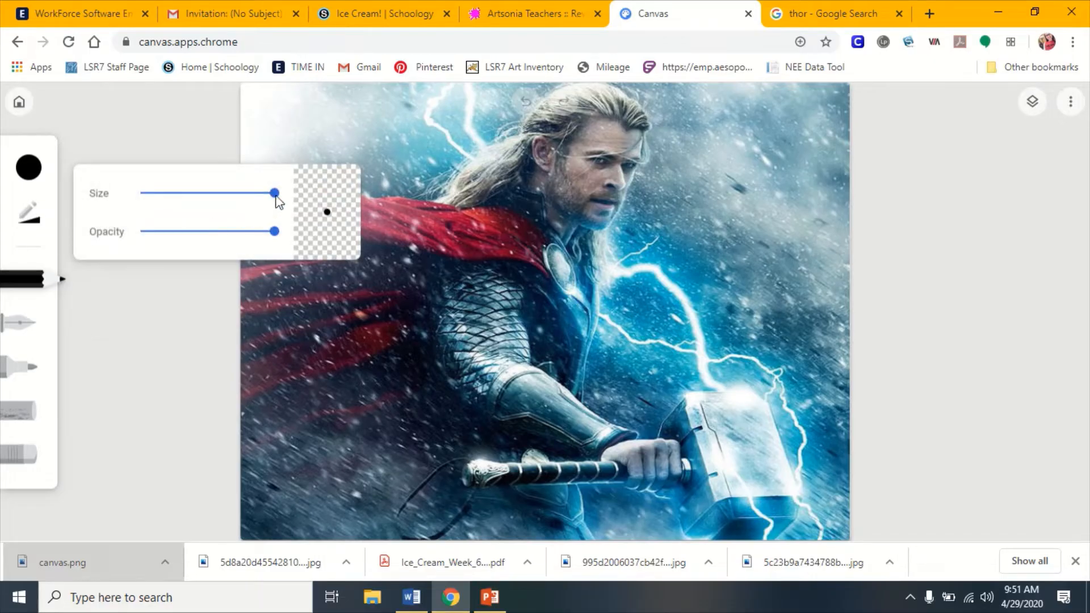
{"action": "left_click_drag", "start_coordinate": [277, 192], "coordinate": [278, 193]}
- Draw two black Marker test strokes on the background between face and hammer, one at maximum and one at minimum size
{"action": "left_click", "coordinate": [20, 377]}
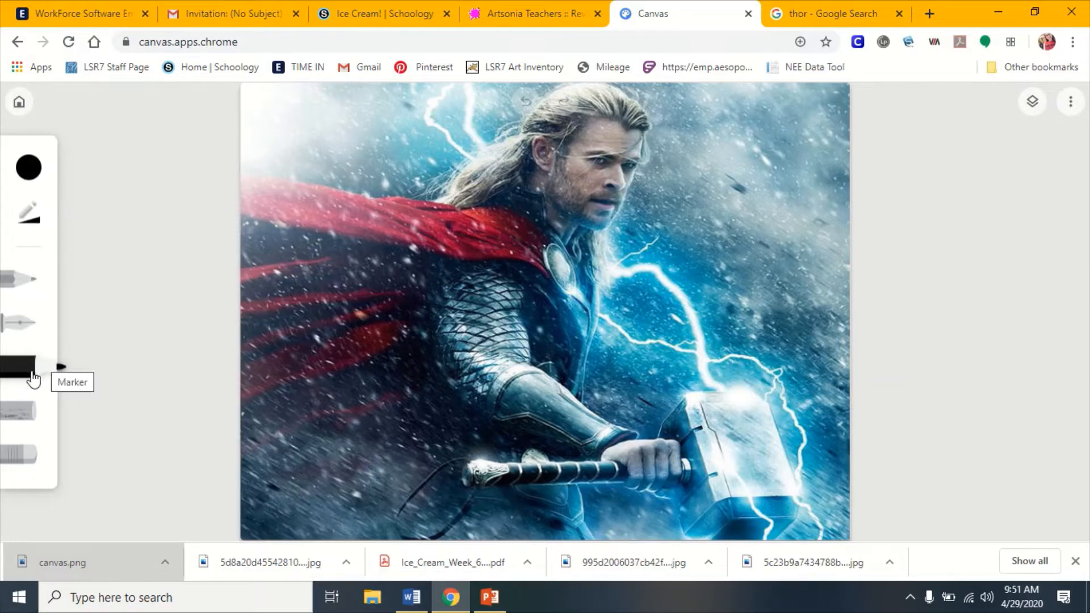
{"action": "left_click", "coordinate": [29, 214]}
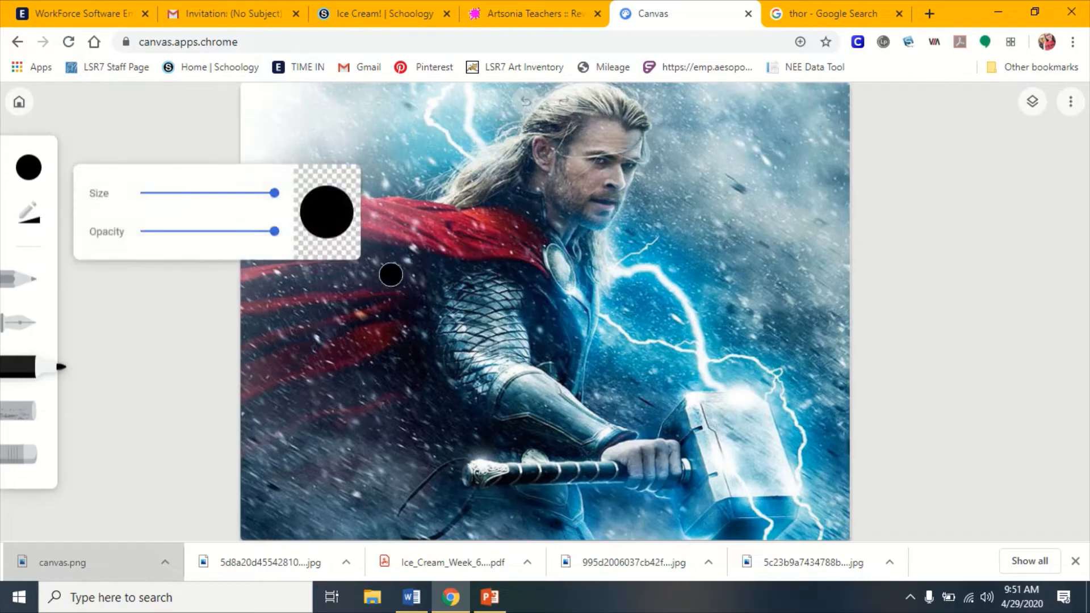
{"action": "left_click_drag", "start_coordinate": [713, 211], "coordinate": [727, 357]}
{"action": "left_click", "coordinate": [28, 230]}
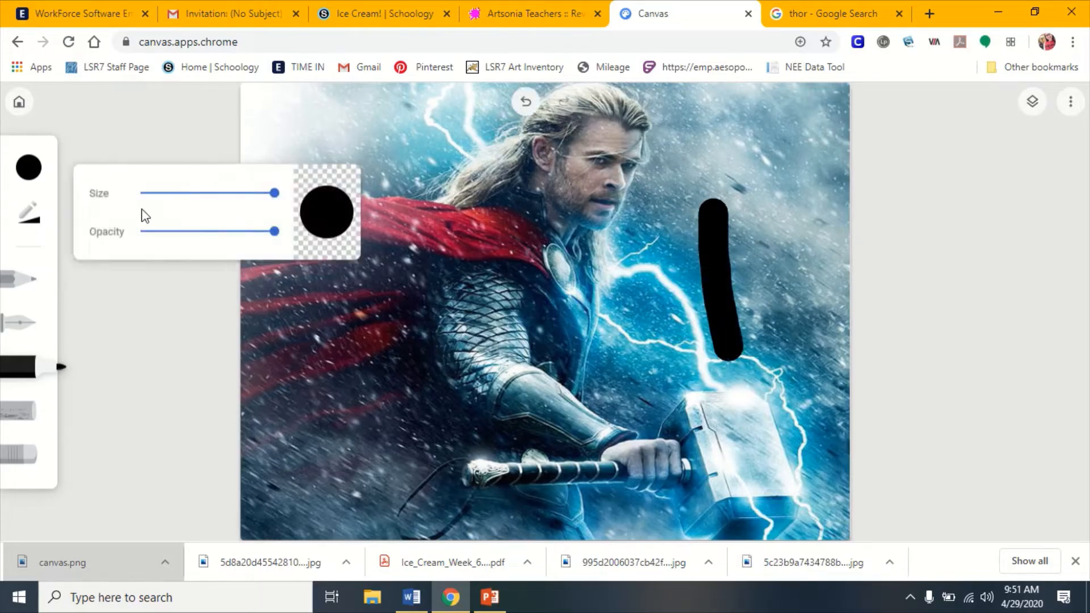
{"action": "mouse_move", "coordinate": [274, 193]}
{"action": "left_mouse_down"}
{"action": "mouse_move", "coordinate": [227, 211]}
{"action": "mouse_move", "coordinate": [136, 200]}
{"action": "left_mouse_up"}
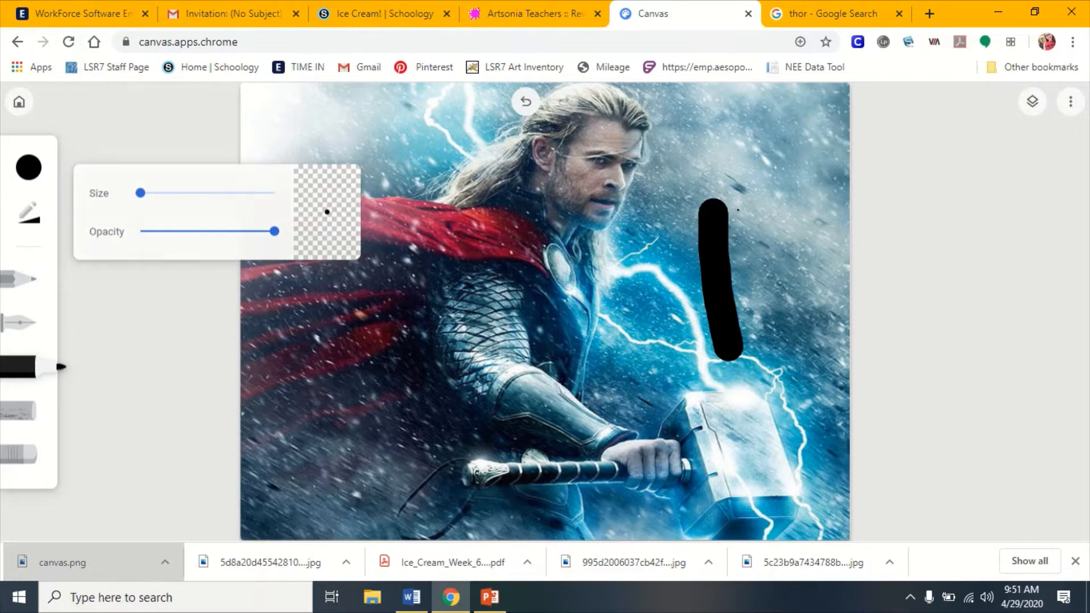
{"action": "left_click_drag", "start_coordinate": [737, 205], "coordinate": [745, 244]}
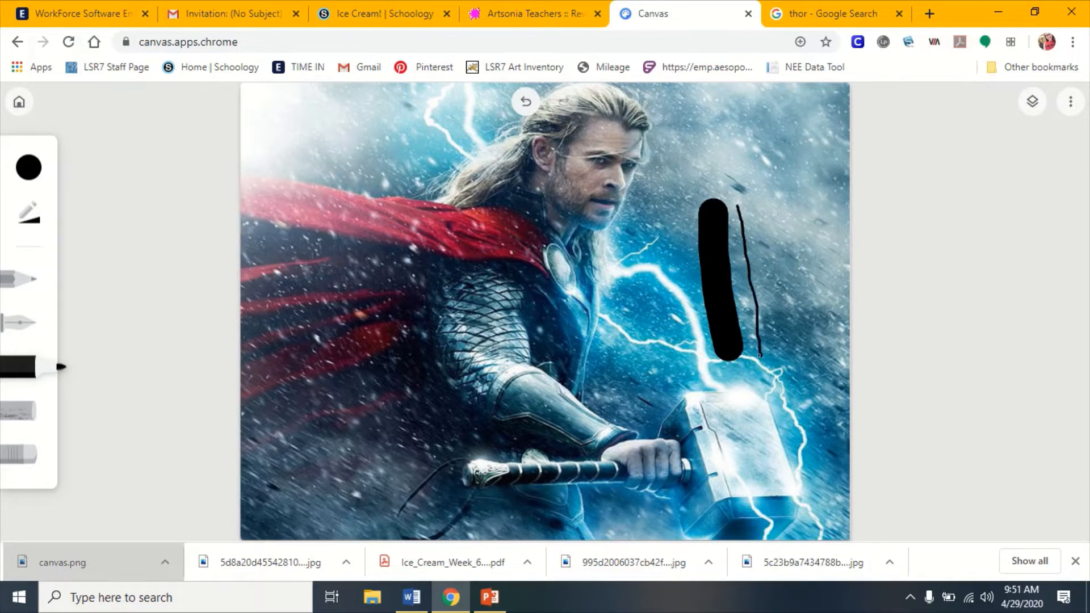
- Draw two maximum-size black Marker test strokes over the lightning beside the chest, one at low opacity and one at about two-thirds opacity
{"action": "left_click", "coordinate": [42, 227]}
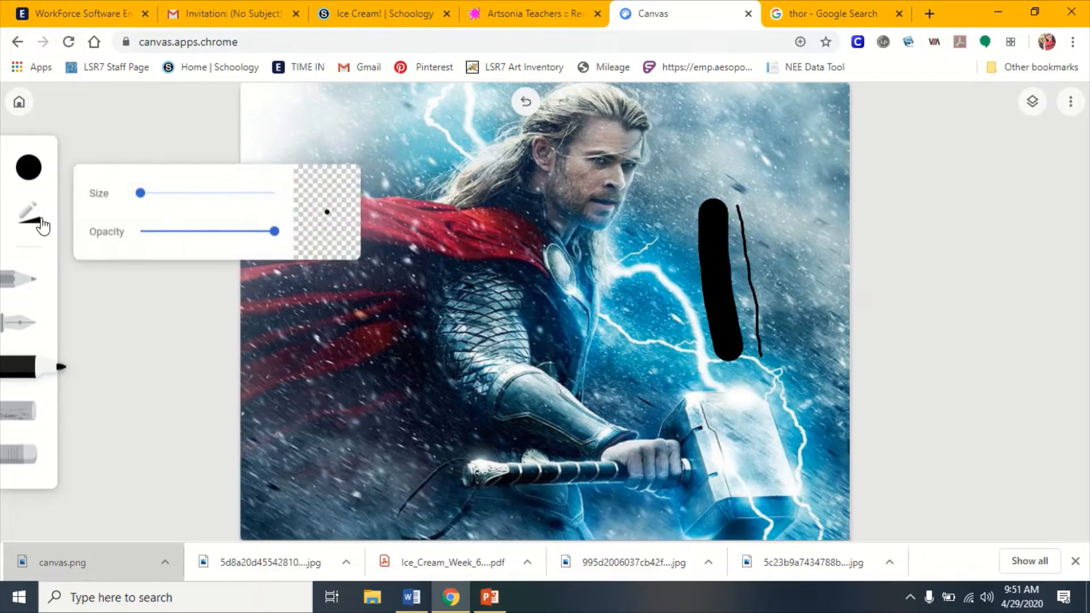
{"action": "mouse_move", "coordinate": [141, 196]}
{"action": "left_mouse_down"}
{"action": "mouse_move", "coordinate": [287, 215]}
{"action": "mouse_move", "coordinate": [229, 235]}
{"action": "mouse_move", "coordinate": [163, 234]}
{"action": "left_mouse_up"}
{"action": "left_click", "coordinate": [276, 234]}
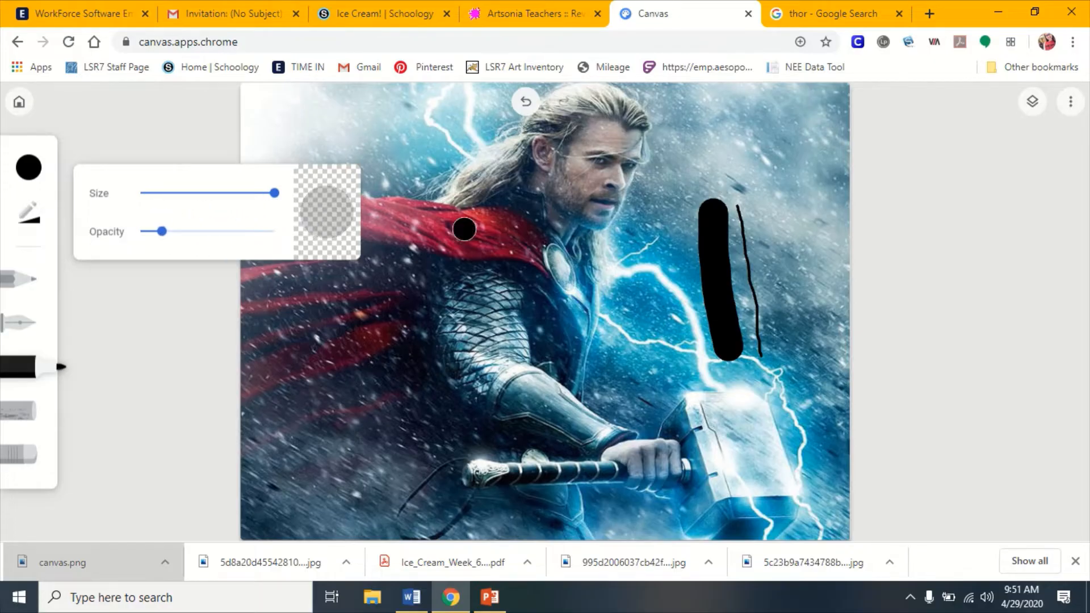
{"action": "left_click", "coordinate": [668, 227]}
{"action": "left_click_drag", "start_coordinate": [670, 235], "coordinate": [694, 355]}
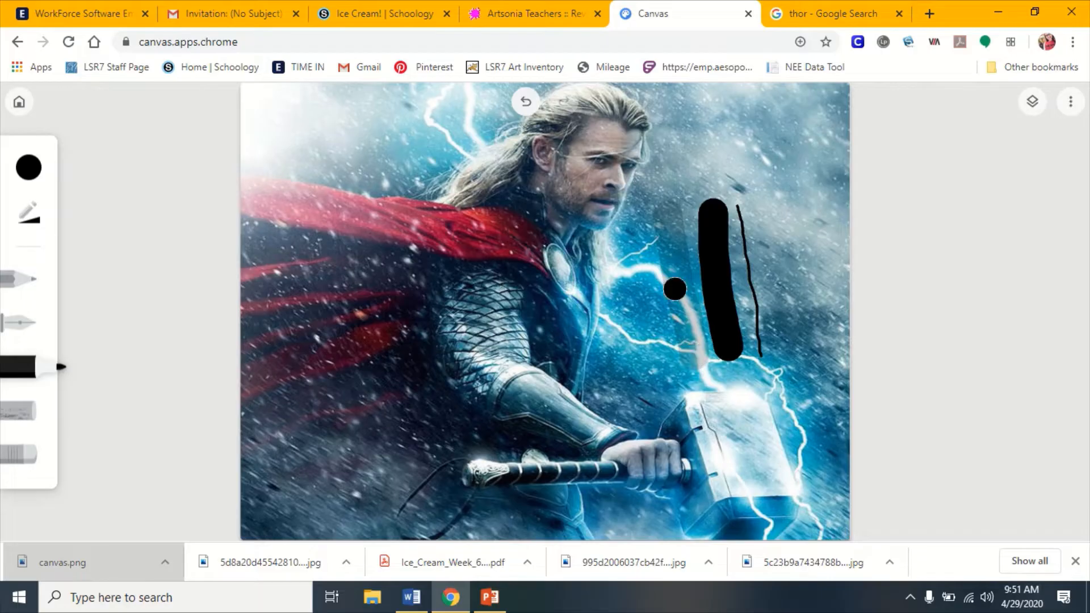
{"action": "left_click", "coordinate": [28, 213]}
{"action": "left_click_drag", "start_coordinate": [163, 232], "coordinate": [228, 232]}
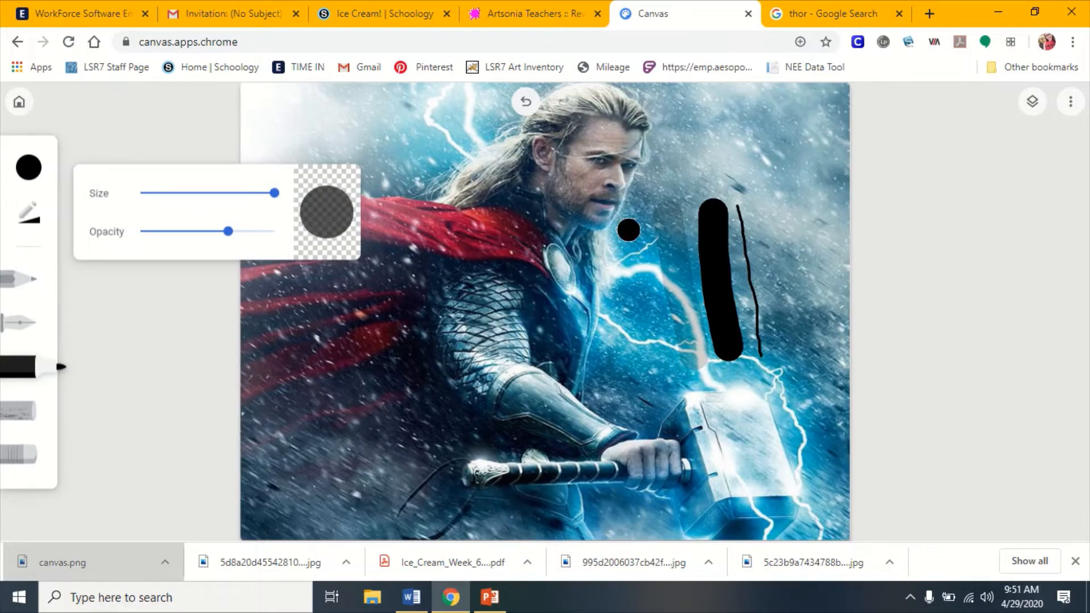
{"action": "left_click_drag", "start_coordinate": [632, 233], "coordinate": [656, 340]}
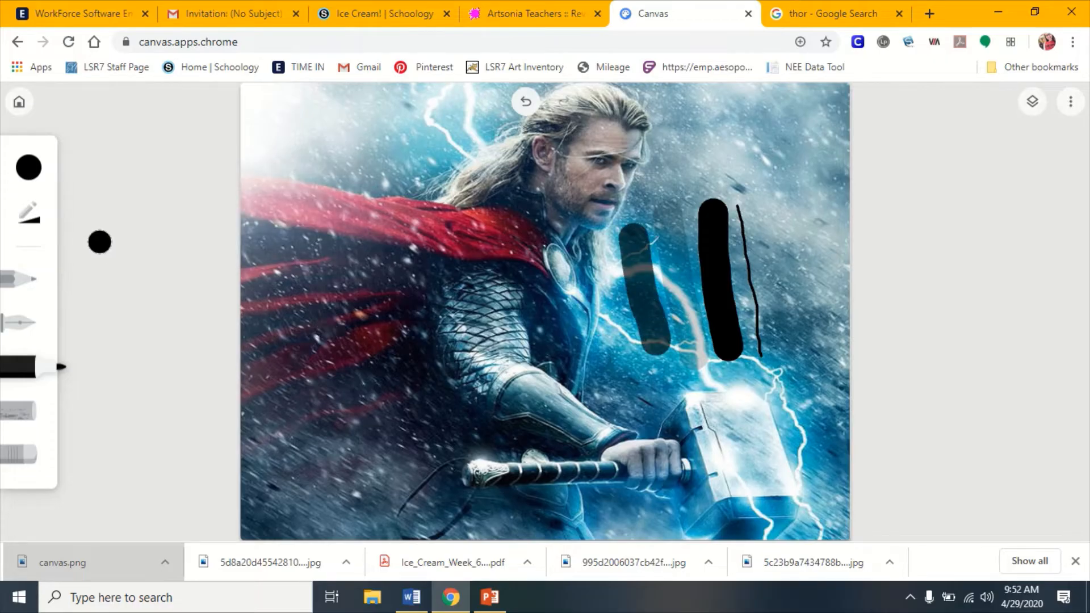
- Add a black Marker stroke at maximum size and full opacity beside the thin stroke, and erase all the test strokes
{"action": "left_click", "coordinate": [30, 214]}
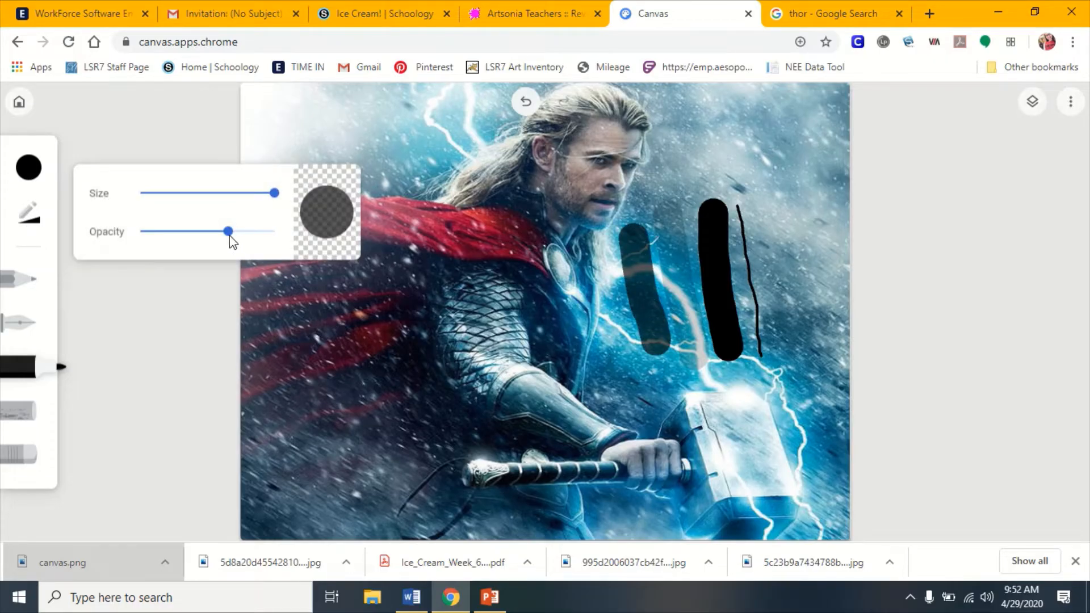
{"action": "left_click_drag", "start_coordinate": [229, 238], "coordinate": [276, 232]}
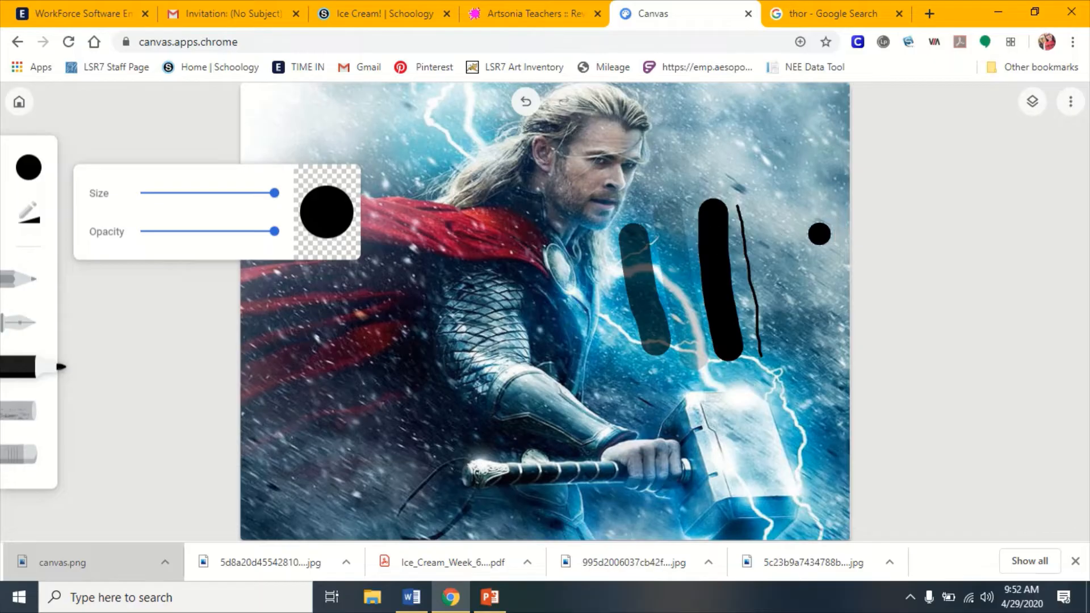
{"action": "left_click_drag", "start_coordinate": [771, 210], "coordinate": [809, 343]}
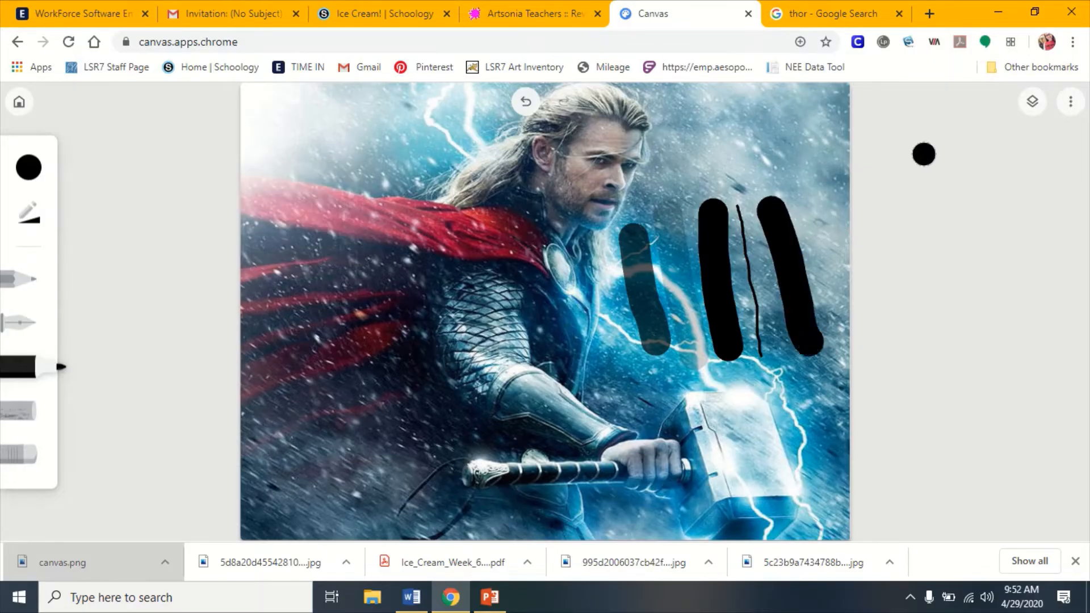
{"action": "left_click", "coordinate": [31, 459]}
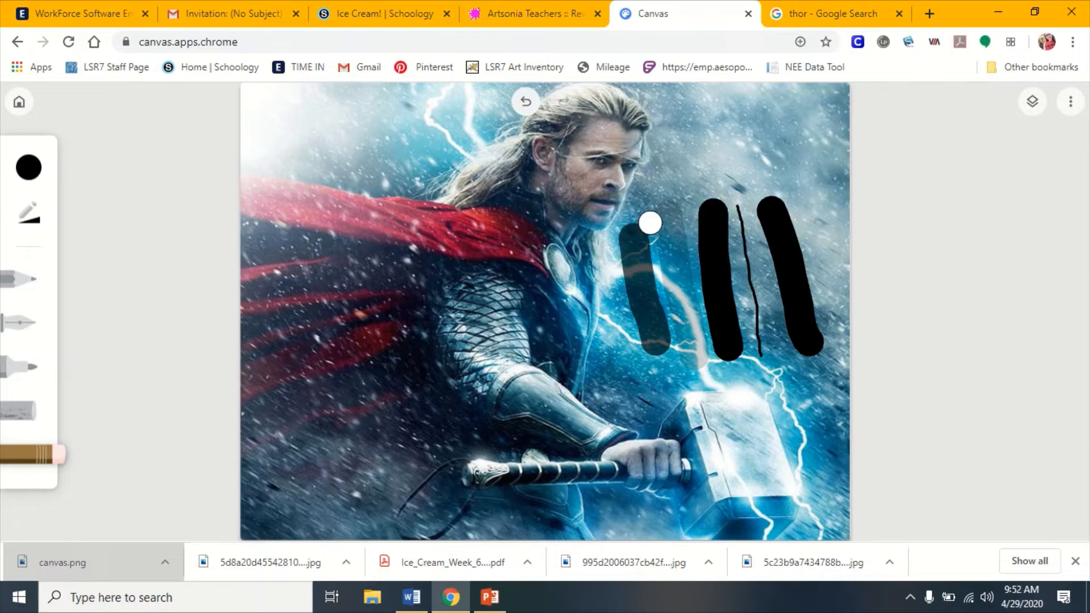
{"action": "mouse_move", "coordinate": [650, 223]}
{"action": "left_mouse_down"}
{"action": "mouse_move", "coordinate": [618, 272]}
{"action": "mouse_move", "coordinate": [640, 222]}
{"action": "mouse_move", "coordinate": [711, 176]}
{"action": "mouse_move", "coordinate": [639, 360]}
{"action": "mouse_move", "coordinate": [653, 370]}
{"action": "mouse_move", "coordinate": [635, 270]}
{"action": "mouse_move", "coordinate": [619, 367]}
{"action": "mouse_move", "coordinate": [611, 356]}
{"action": "mouse_move", "coordinate": [694, 277]}
{"action": "mouse_move", "coordinate": [788, 125]}
{"action": "mouse_move", "coordinate": [715, 323]}
{"action": "mouse_move", "coordinate": [768, 336]}
{"action": "mouse_move", "coordinate": [726, 392]}
{"action": "mouse_move", "coordinate": [732, 310]}
{"action": "mouse_move", "coordinate": [776, 226]}
{"action": "mouse_move", "coordinate": [815, 227]}
{"action": "mouse_move", "coordinate": [792, 366]}
{"action": "mouse_move", "coordinate": [832, 354]}
{"action": "mouse_move", "coordinate": [816, 385]}
{"action": "left_mouse_up"}
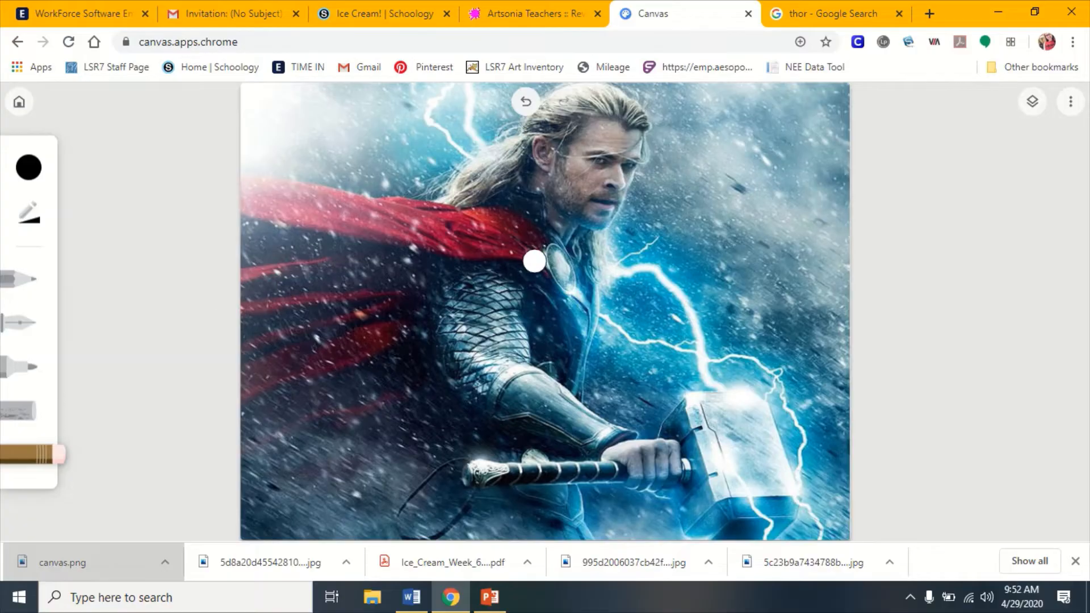
- Choose the Marker for painting the face and give it the custom pale beige colour #eee4c1
{"action": "scroll", "coordinate": [535, 261], "scroll_direction": "up", "scroll_amount": 5}
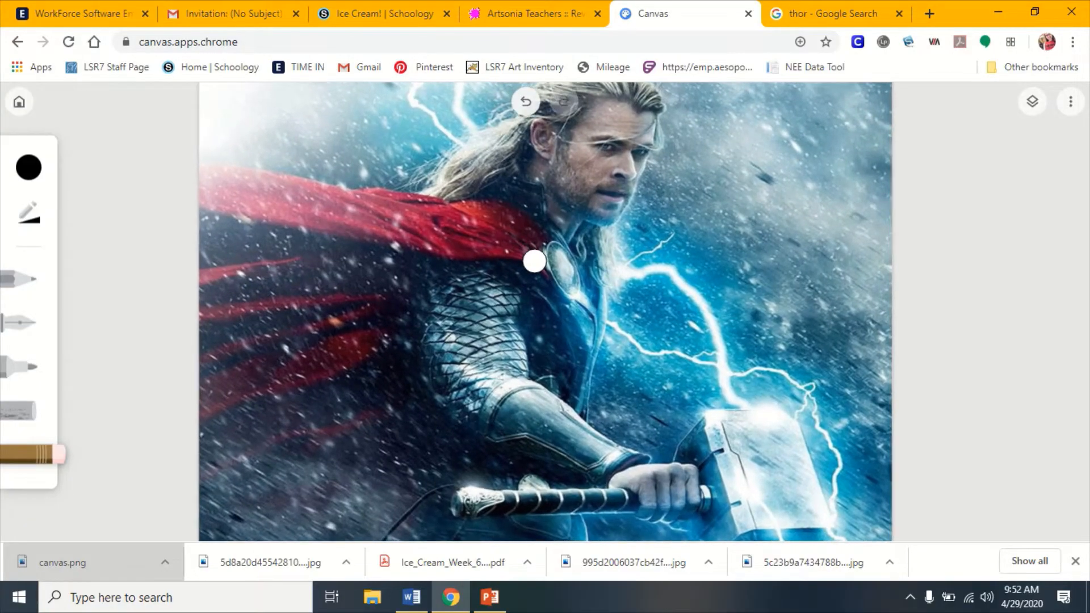
{"action": "scroll", "coordinate": [534, 261], "scroll_direction": "up", "scroll_amount": 5}
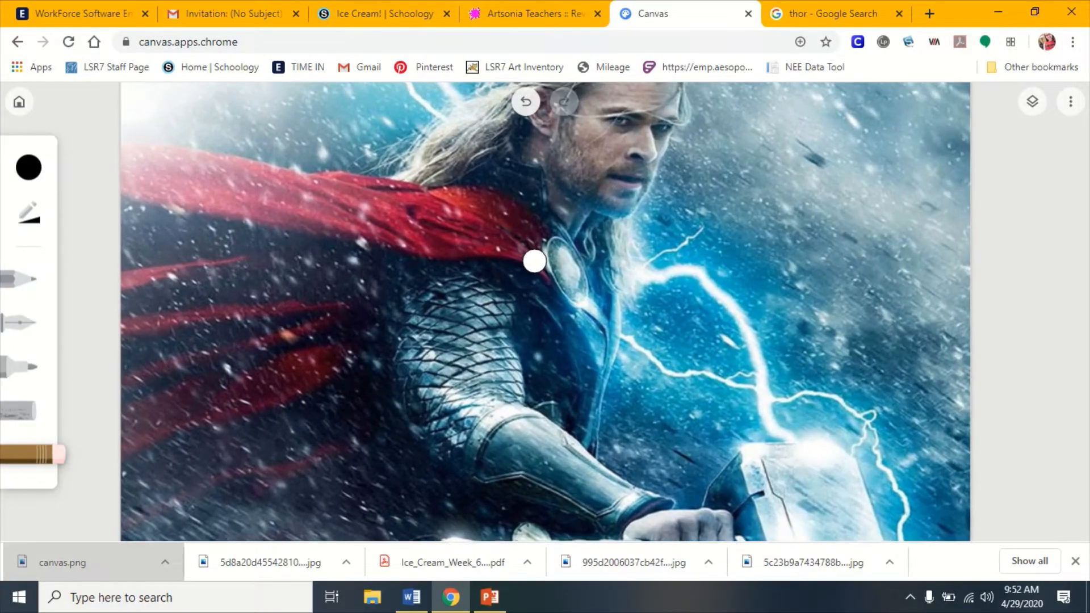
{"action": "scroll", "coordinate": [534, 262], "scroll_direction": "up", "scroll_amount": 4}
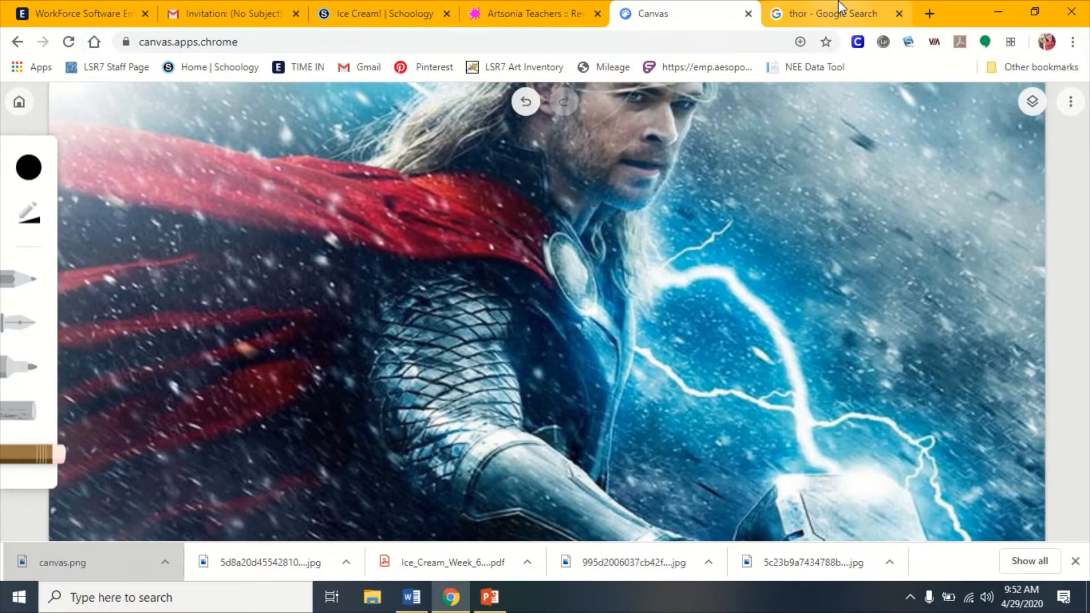
{"action": "mouse_move", "coordinate": [633, 20]}
{"action": "scroll", "coordinate": [669, 234], "scroll_direction": "up", "scroll_amount": 5}
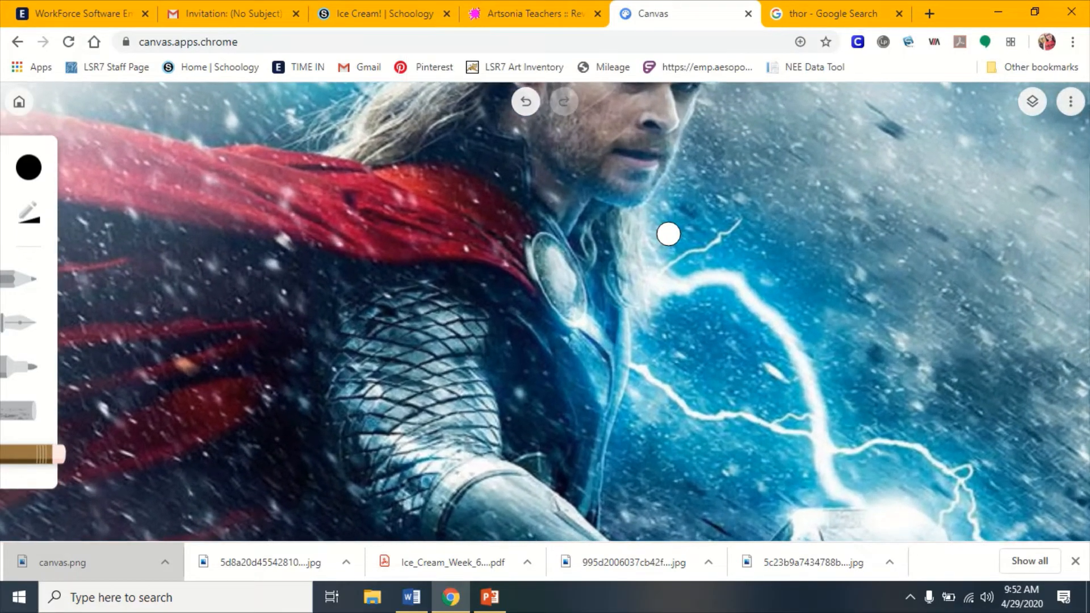
{"action": "scroll", "coordinate": [668, 233], "scroll_direction": "up", "scroll_amount": 5}
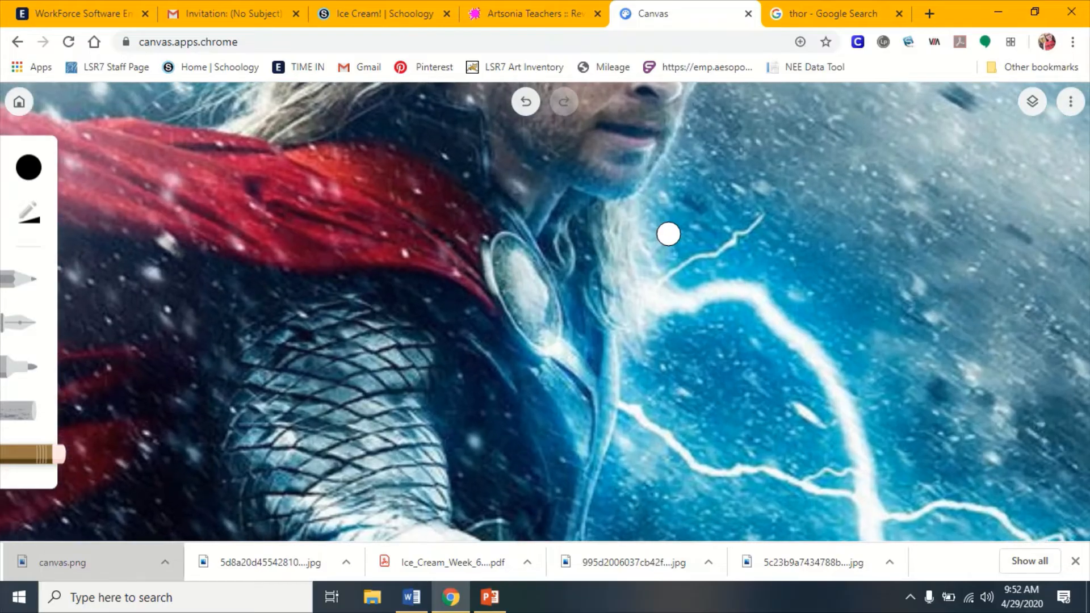
{"action": "scroll", "coordinate": [668, 233], "scroll_direction": "down", "scroll_amount": 5}
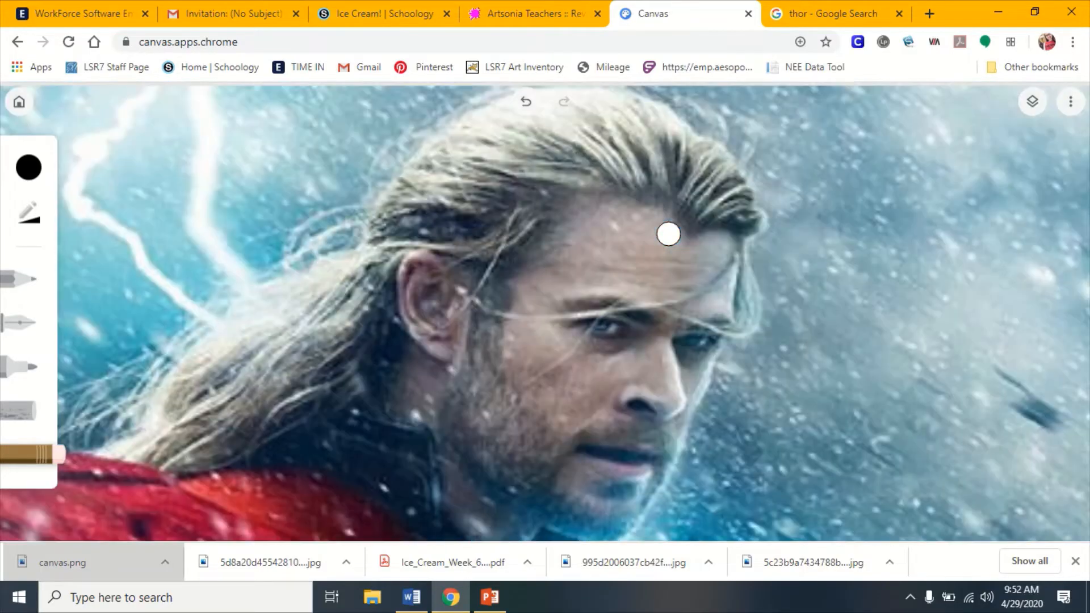
{"action": "scroll", "coordinate": [668, 234], "scroll_direction": "down", "scroll_amount": 4}
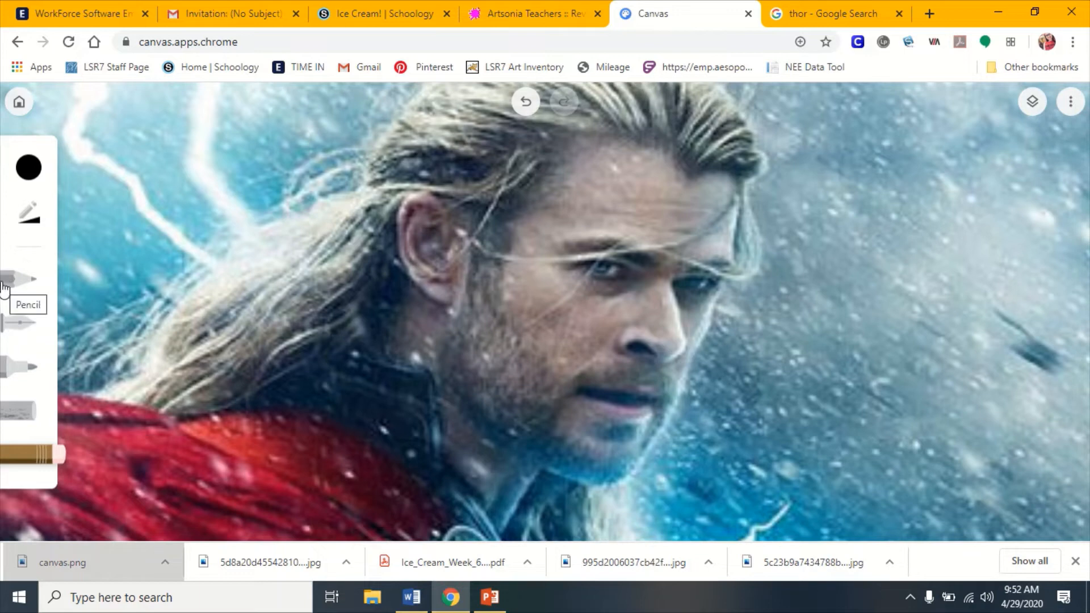
{"action": "left_click", "coordinate": [19, 374]}
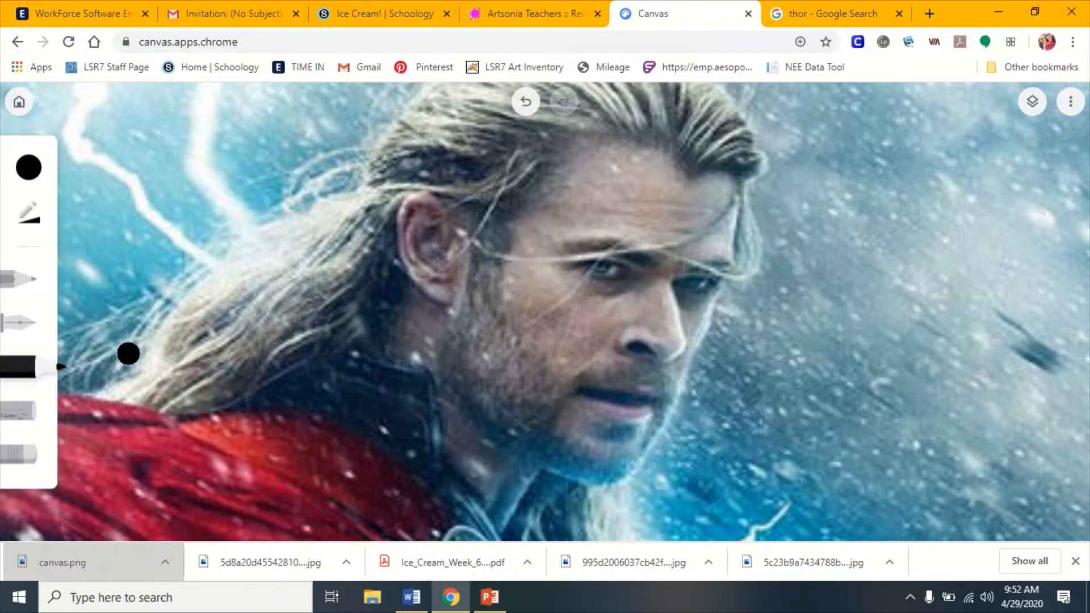
{"action": "left_click", "coordinate": [31, 176]}
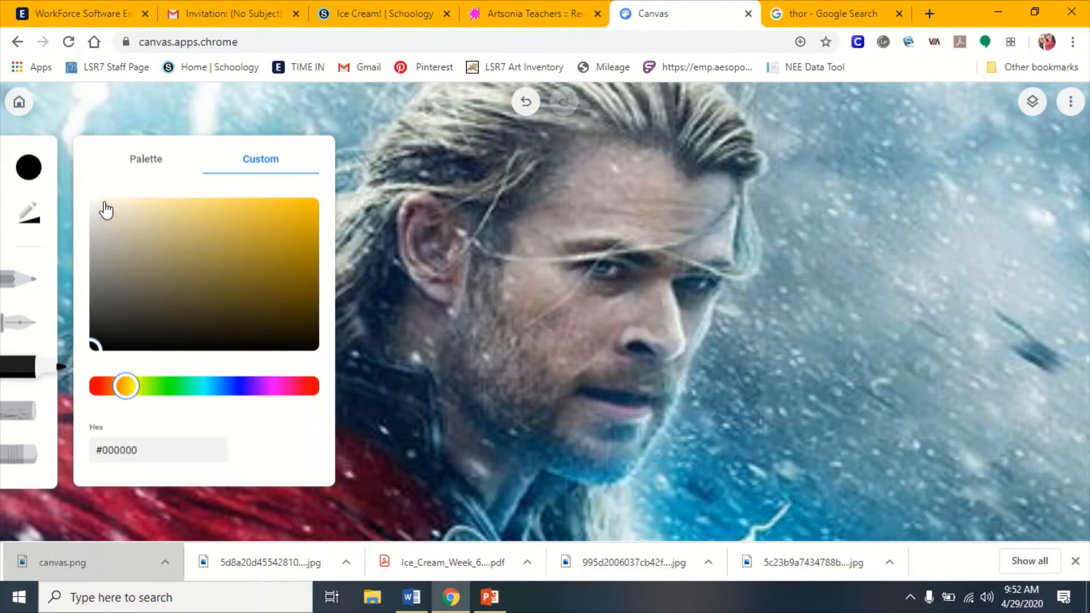
{"action": "left_click", "coordinate": [137, 205]}
{"action": "left_click_drag", "start_coordinate": [137, 204], "coordinate": [135, 215]}
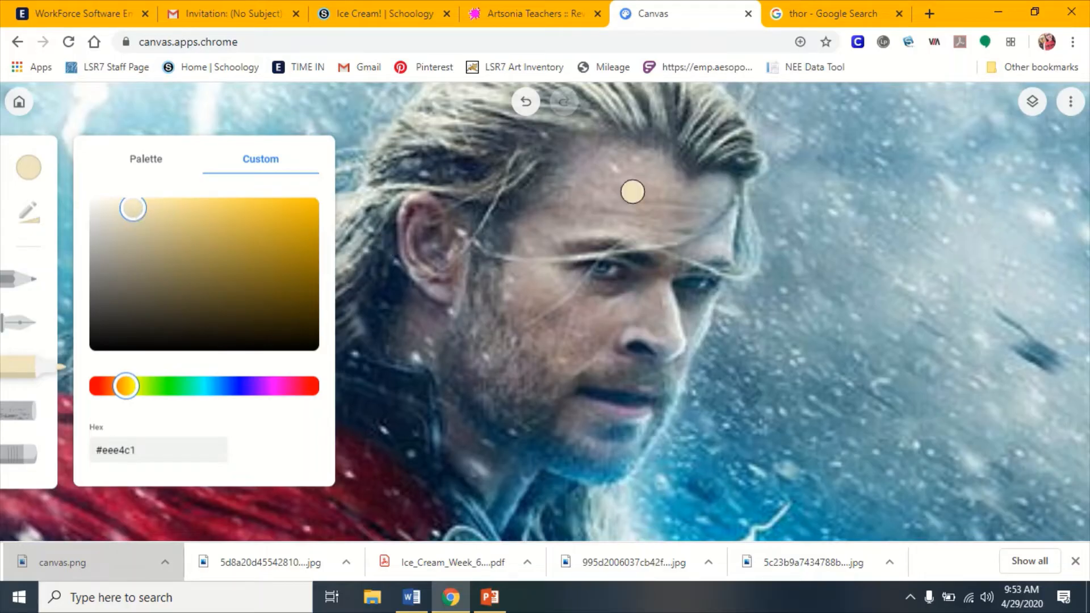
- Paint the forehead pale beige with the Marker, using maximum size for the main area and about half size towards the far temple
{"action": "left_click", "coordinate": [572, 157]}
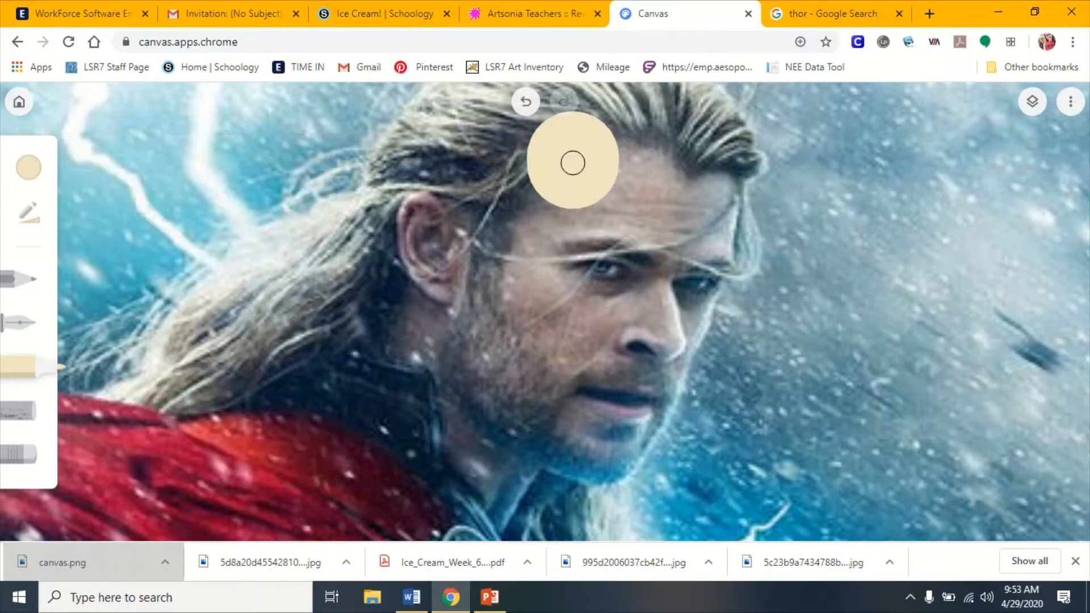
{"action": "mouse_move", "coordinate": [618, 206]}
{"action": "left_mouse_down"}
{"action": "mouse_move", "coordinate": [564, 235]}
{"action": "mouse_move", "coordinate": [586, 181]}
{"action": "mouse_move", "coordinate": [633, 185]}
{"action": "left_mouse_up"}
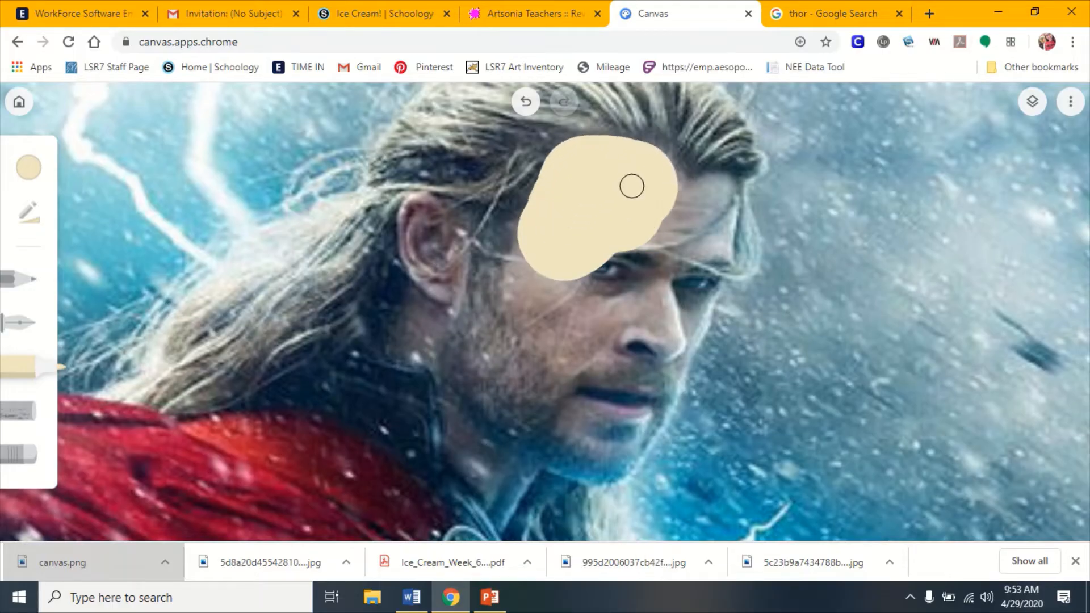
{"action": "left_click", "coordinate": [30, 214]}
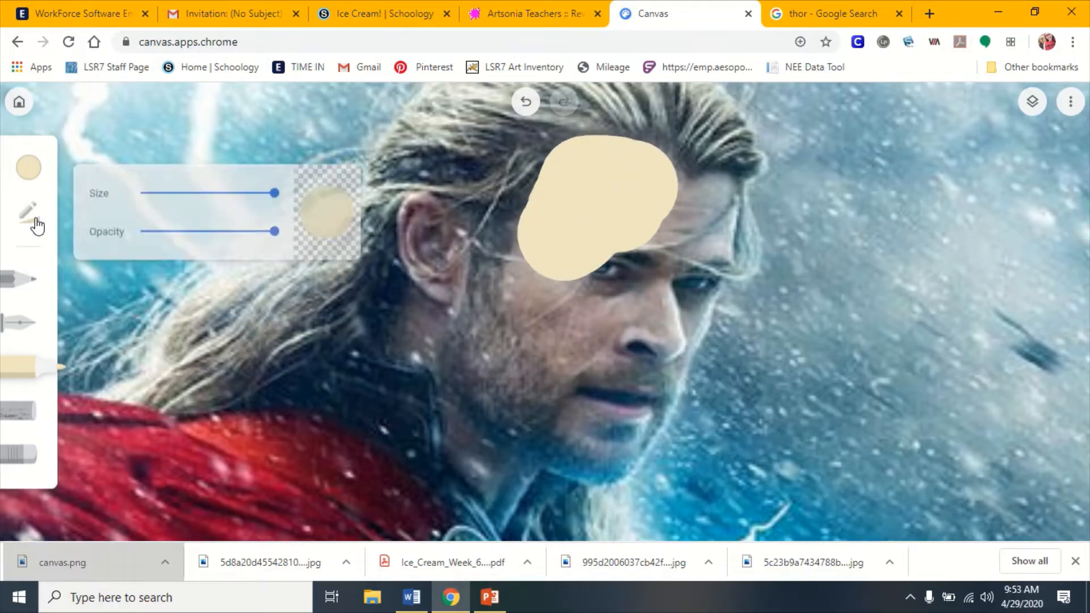
{"action": "left_click_drag", "start_coordinate": [274, 193], "coordinate": [208, 194]}
{"action": "left_click_drag", "start_coordinate": [672, 185], "coordinate": [730, 193]}
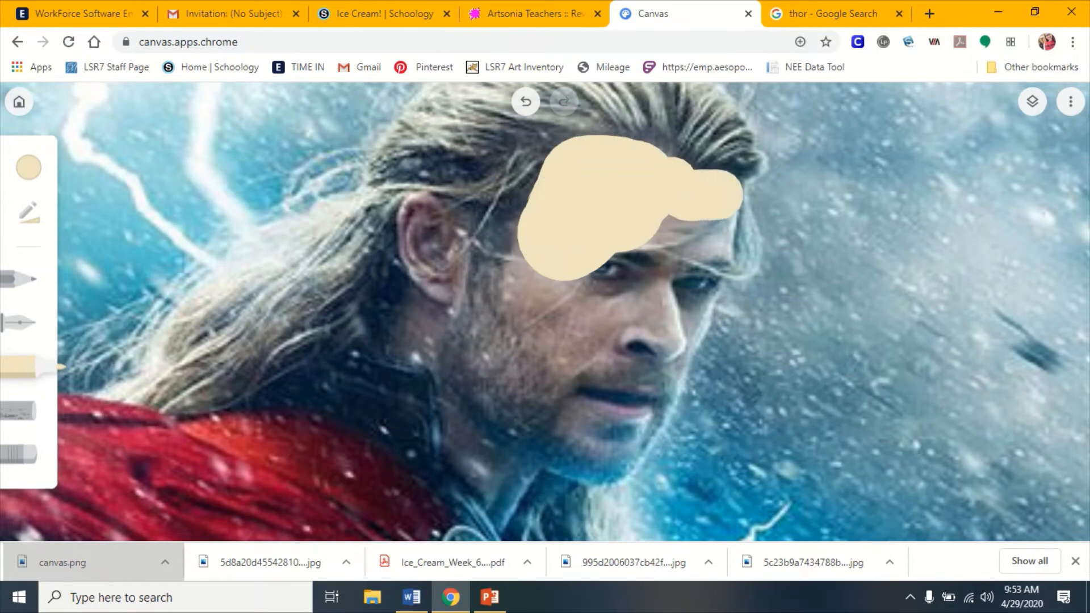
- Outline the face from temple to upper lip with a small beige Marker, and fill the inside at about two-thirds size
{"action": "left_click", "coordinate": [28, 168]}
{"action": "left_click", "coordinate": [24, 214]}
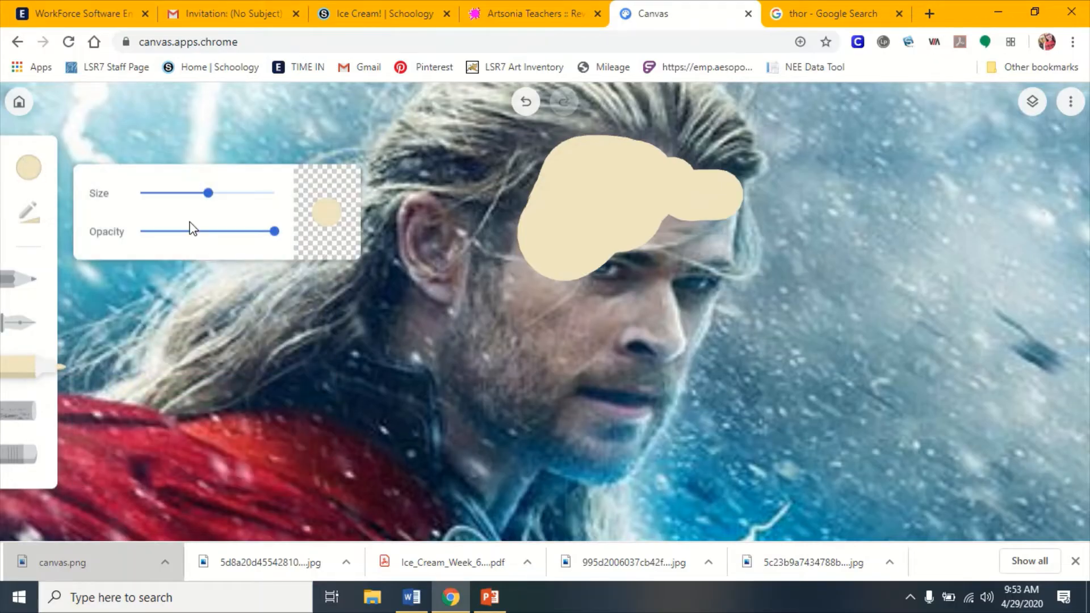
{"action": "left_click_drag", "start_coordinate": [214, 193], "coordinate": [158, 193]}
{"action": "mouse_move", "coordinate": [526, 220]}
{"action": "left_mouse_down"}
{"action": "mouse_move", "coordinate": [517, 299]}
{"action": "mouse_move", "coordinate": [573, 363]}
{"action": "mouse_move", "coordinate": [631, 354]}
{"action": "left_mouse_up"}
{"action": "mouse_move", "coordinate": [658, 359]}
{"action": "left_mouse_down"}
{"action": "mouse_move", "coordinate": [681, 371]}
{"action": "mouse_move", "coordinate": [721, 273]}
{"action": "mouse_move", "coordinate": [730, 221]}
{"action": "mouse_move", "coordinate": [677, 304]}
{"action": "mouse_move", "coordinate": [696, 237]}
{"action": "mouse_move", "coordinate": [673, 263]}
{"action": "left_mouse_up"}
{"action": "left_click", "coordinate": [27, 219]}
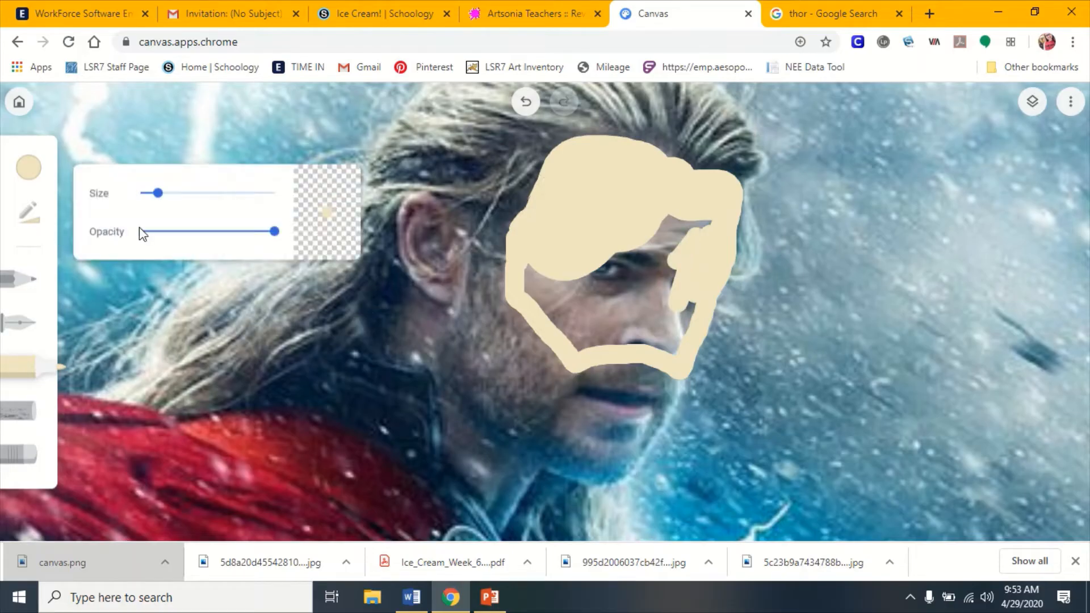
{"action": "left_click_drag", "start_coordinate": [158, 196], "coordinate": [229, 193]}
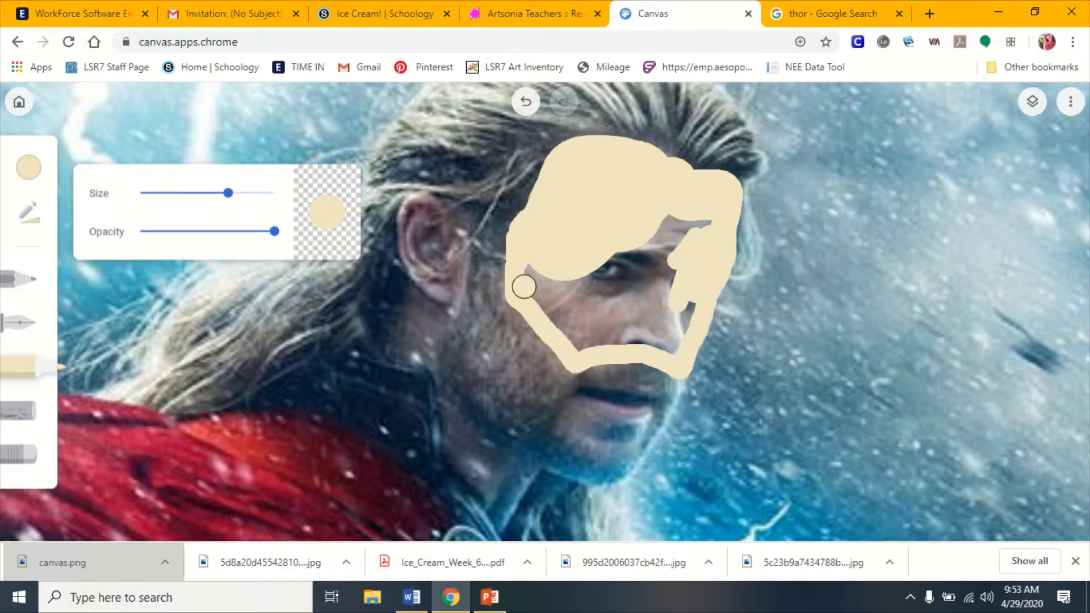
{"action": "mouse_move", "coordinate": [523, 287]}
{"action": "left_mouse_down"}
{"action": "mouse_move", "coordinate": [595, 279]}
{"action": "mouse_move", "coordinate": [537, 274]}
{"action": "mouse_move", "coordinate": [587, 326]}
{"action": "mouse_move", "coordinate": [661, 331]}
{"action": "mouse_move", "coordinate": [688, 230]}
{"action": "mouse_move", "coordinate": [601, 281]}
{"action": "left_mouse_up"}
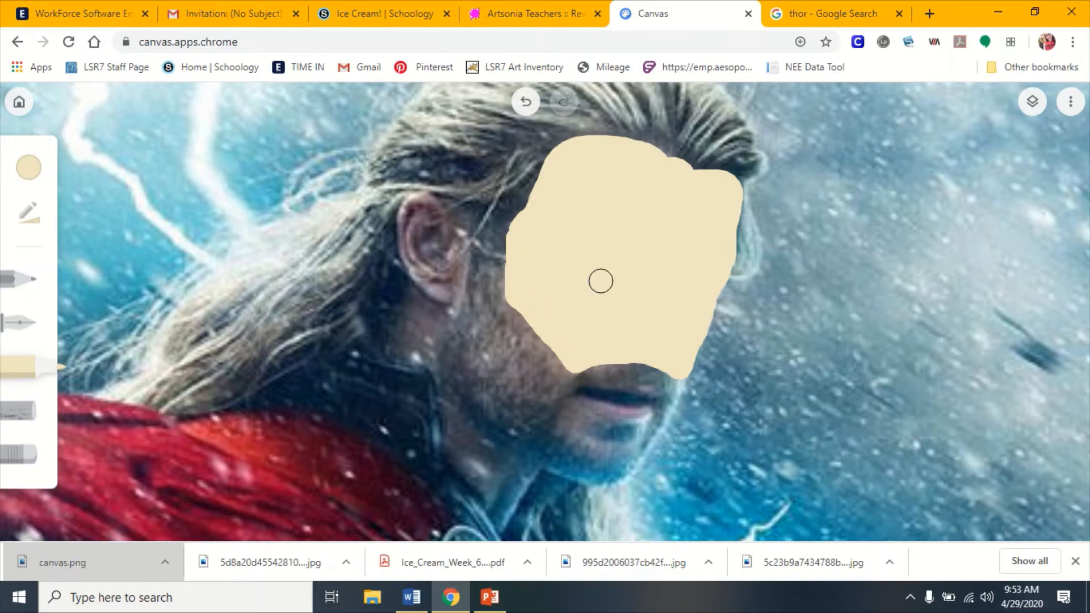
- Reduce the Marker to about a quarter of its maximum size and paint the ear and the skin just below it beige
{"action": "left_click", "coordinate": [35, 228]}
{"action": "left_click_drag", "start_coordinate": [234, 193], "coordinate": [172, 196]}
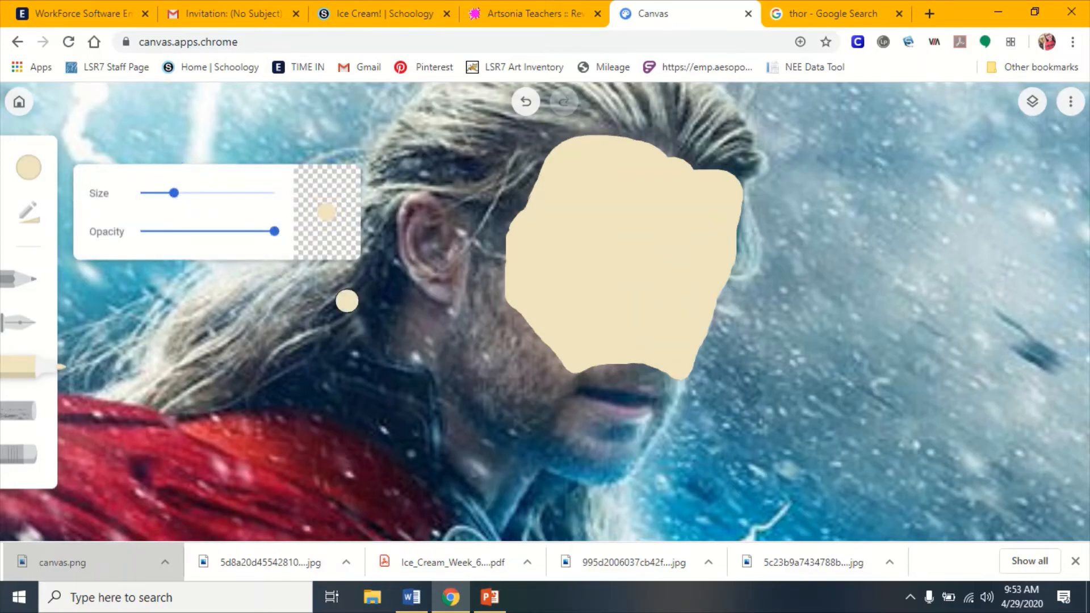
{"action": "left_click", "coordinate": [447, 292]}
{"action": "mouse_move", "coordinate": [446, 292]}
{"action": "left_mouse_down"}
{"action": "mouse_move", "coordinate": [414, 257]}
{"action": "mouse_move", "coordinate": [414, 210]}
{"action": "mouse_move", "coordinate": [427, 204]}
{"action": "mouse_move", "coordinate": [452, 231]}
{"action": "mouse_move", "coordinate": [436, 217]}
{"action": "mouse_move", "coordinate": [455, 221]}
{"action": "mouse_move", "coordinate": [450, 276]}
{"action": "mouse_move", "coordinate": [426, 231]}
{"action": "mouse_move", "coordinate": [455, 287]}
{"action": "mouse_move", "coordinate": [414, 304]}
{"action": "mouse_move", "coordinate": [394, 336]}
{"action": "mouse_move", "coordinate": [397, 349]}
{"action": "mouse_move", "coordinate": [425, 354]}
{"action": "left_mouse_up"}
{"action": "left_click", "coordinate": [388, 333]}
- Set the Marker size to about 6, and outline and fill the neck below the jaw in beige
{"action": "left_click", "coordinate": [33, 208]}
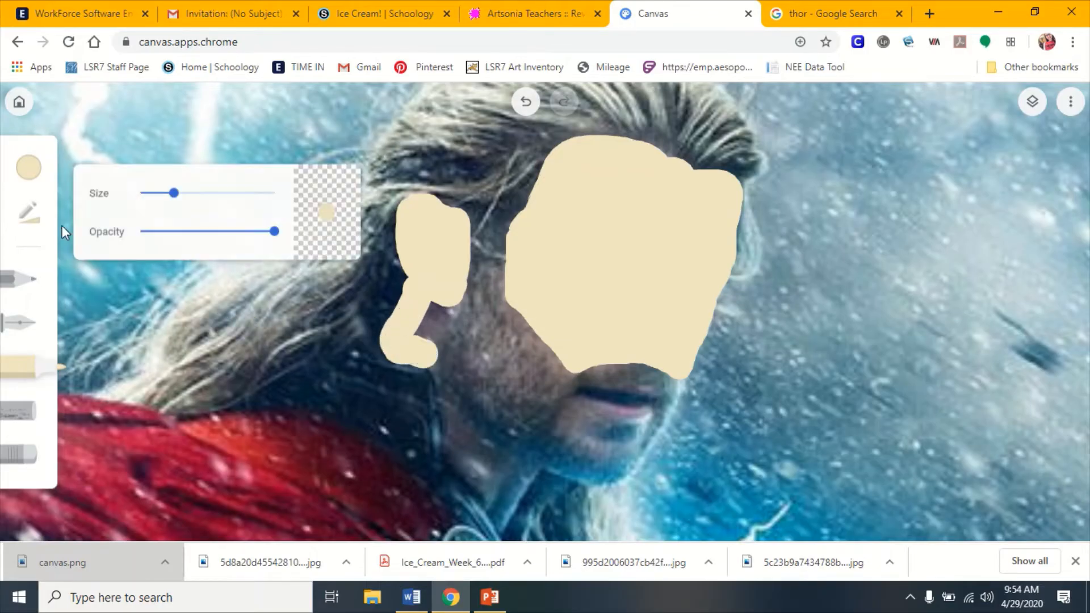
{"action": "left_click_drag", "start_coordinate": [172, 191], "coordinate": [144, 193]}
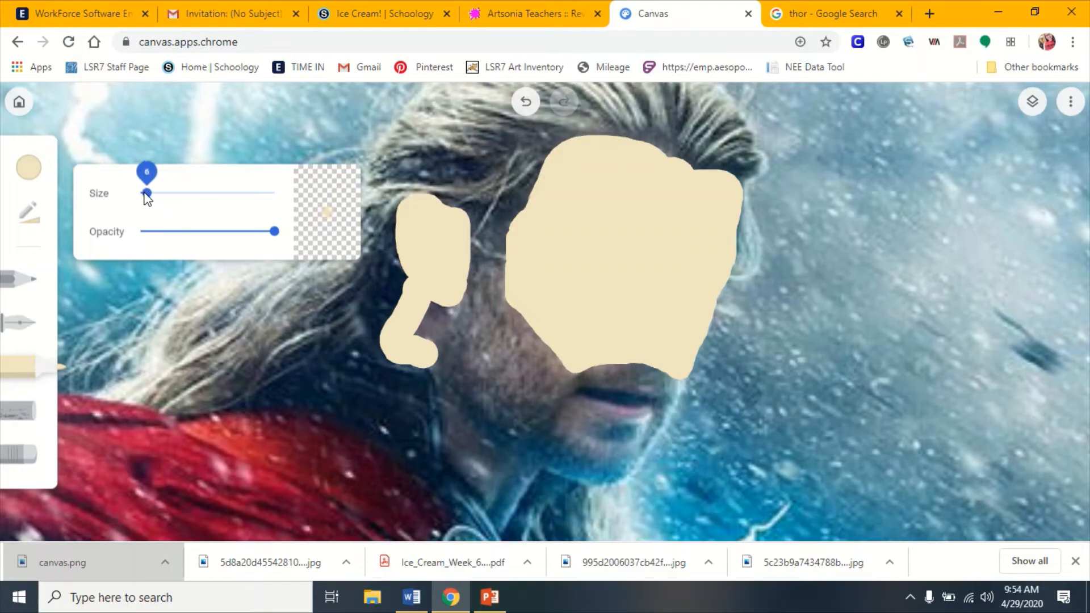
{"action": "left_click", "coordinate": [433, 363]}
{"action": "left_click_drag", "start_coordinate": [443, 402], "coordinate": [448, 447]}
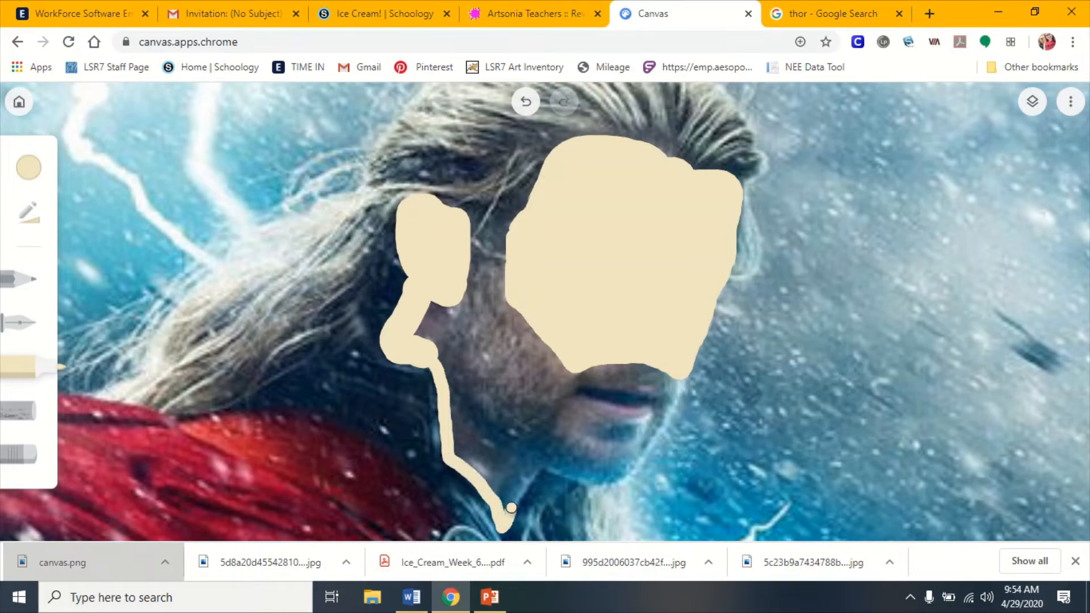
{"action": "left_click_drag", "start_coordinate": [511, 508], "coordinate": [523, 478]}
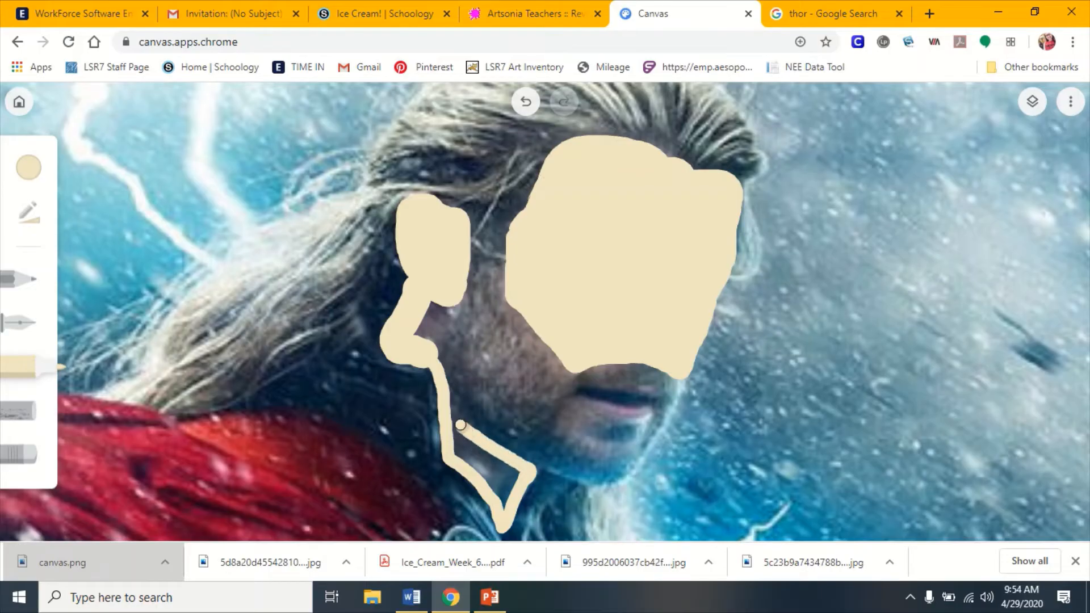
{"action": "mouse_move", "coordinate": [450, 410]}
{"action": "left_mouse_down"}
{"action": "mouse_move", "coordinate": [458, 454]}
{"action": "mouse_move", "coordinate": [465, 459]}
{"action": "mouse_move", "coordinate": [466, 439]}
{"action": "mouse_move", "coordinate": [480, 476]}
{"action": "mouse_move", "coordinate": [481, 453]}
{"action": "mouse_move", "coordinate": [500, 500]}
{"action": "left_mouse_up"}
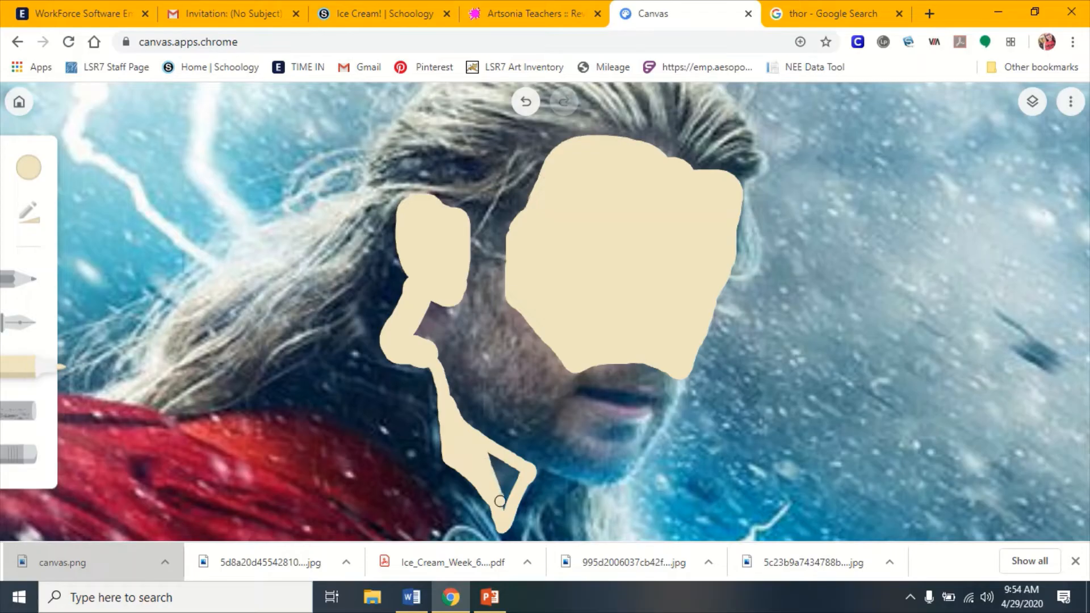
{"action": "left_click_drag", "start_coordinate": [503, 463], "coordinate": [502, 503]}
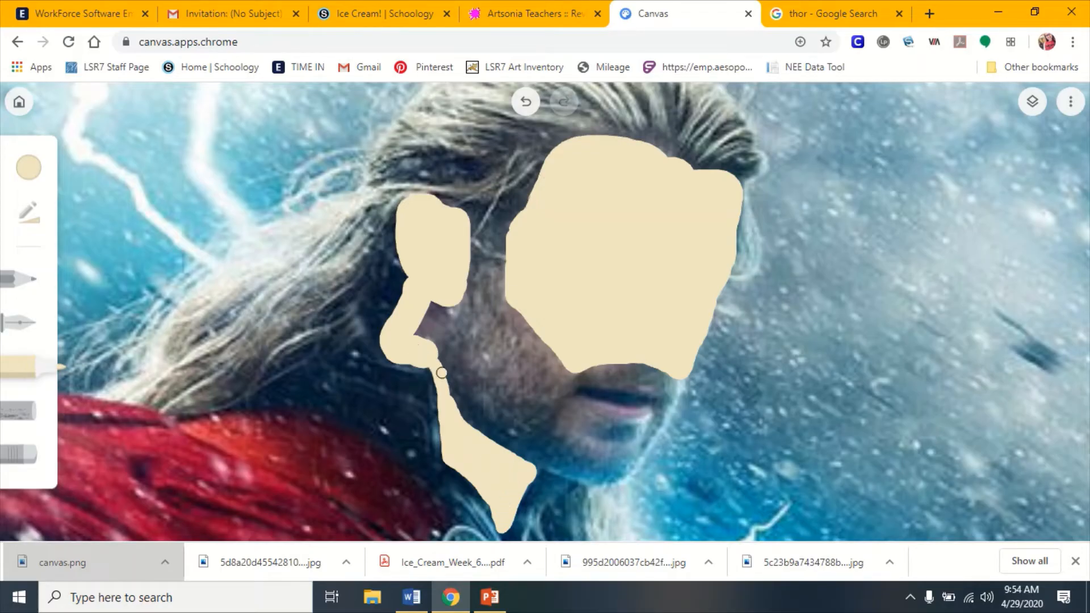
- Fill the gap between ear and neck in beige, and paint the area around the mouth, leaving the small chin patch unpainted
{"action": "mouse_move", "coordinate": [438, 351]}
{"action": "left_mouse_down"}
{"action": "mouse_move", "coordinate": [446, 305]}
{"action": "mouse_move", "coordinate": [432, 344]}
{"action": "mouse_move", "coordinate": [438, 309]}
{"action": "mouse_move", "coordinate": [422, 345]}
{"action": "mouse_move", "coordinate": [430, 307]}
{"action": "mouse_move", "coordinate": [412, 344]}
{"action": "mouse_move", "coordinate": [418, 322]}
{"action": "left_mouse_up"}
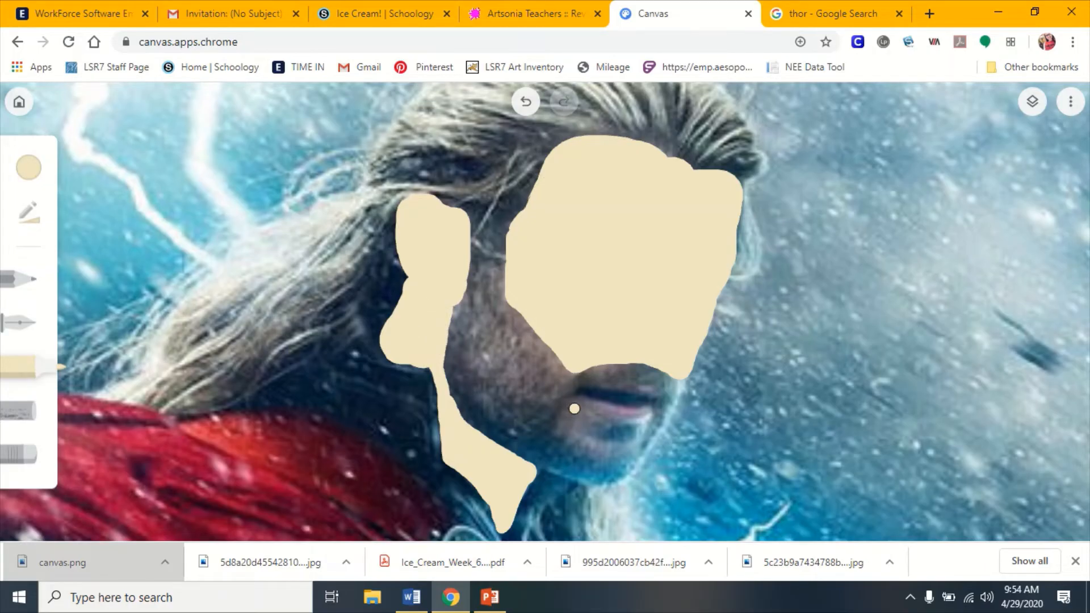
{"action": "left_click_drag", "start_coordinate": [571, 438], "coordinate": [595, 445]}
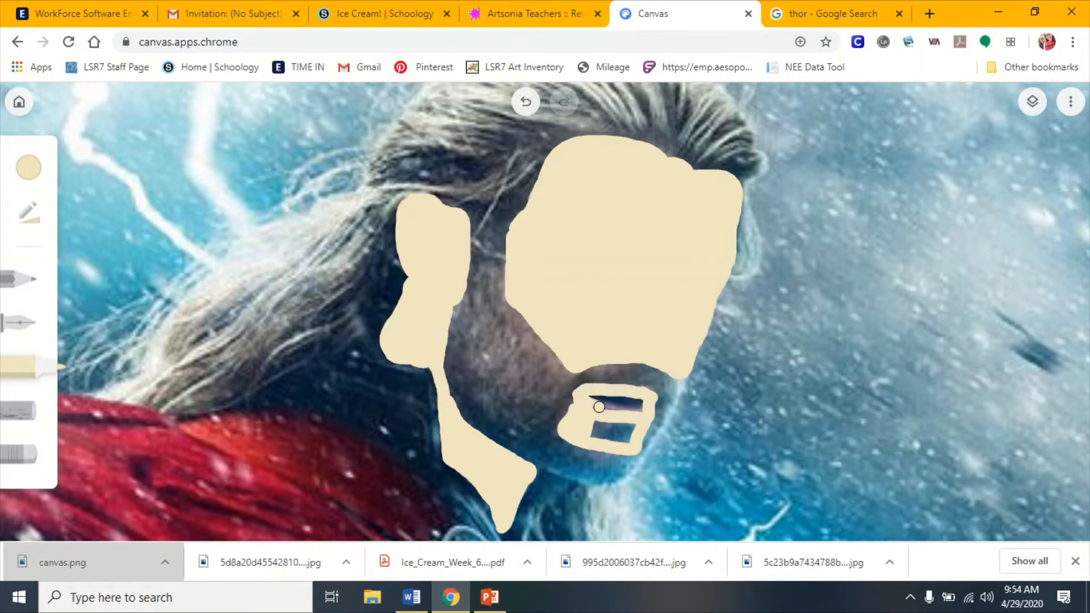
{"action": "mouse_move", "coordinate": [599, 408]}
{"action": "left_mouse_down"}
{"action": "mouse_move", "coordinate": [645, 414]}
{"action": "mouse_move", "coordinate": [592, 400]}
{"action": "left_mouse_up"}
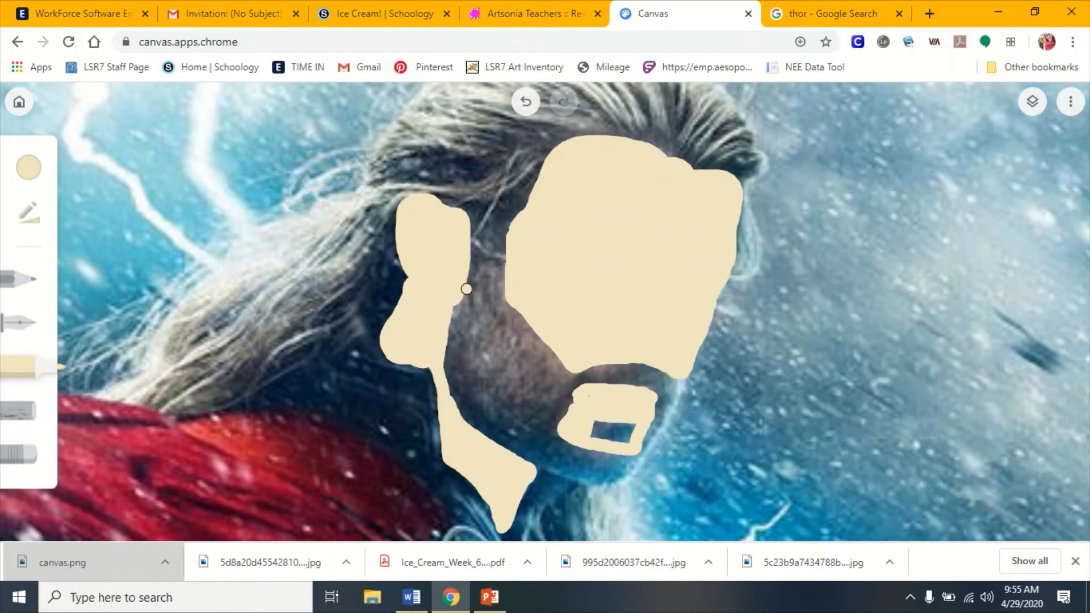
- Change the Marker colour to the custom dark brown #5a5441 and review the palette's recent colours
{"action": "left_click", "coordinate": [27, 216]}
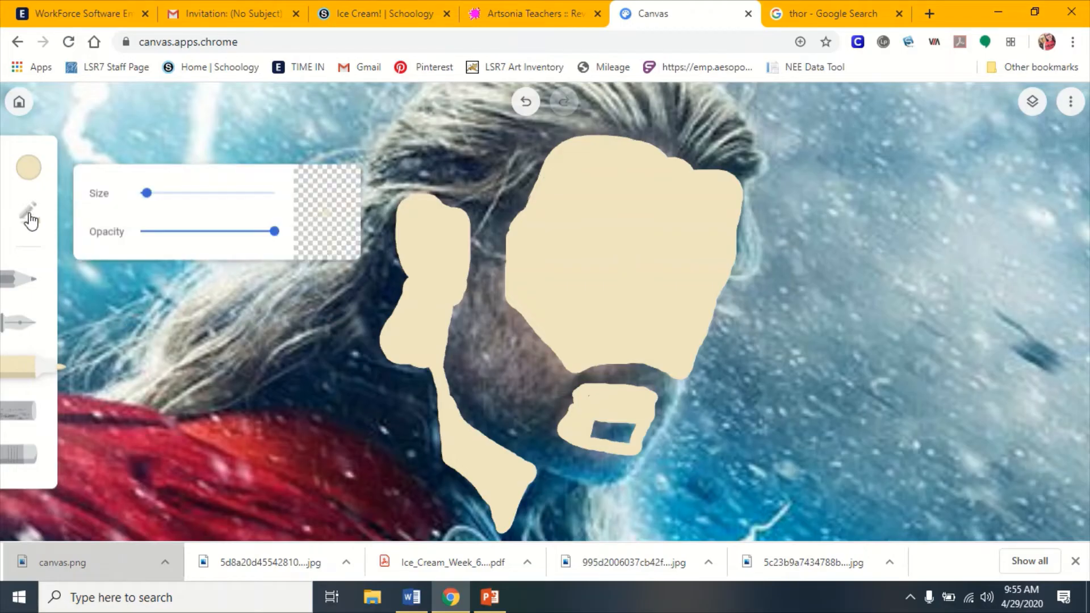
{"action": "left_click", "coordinate": [31, 166]}
{"action": "left_click", "coordinate": [148, 292]}
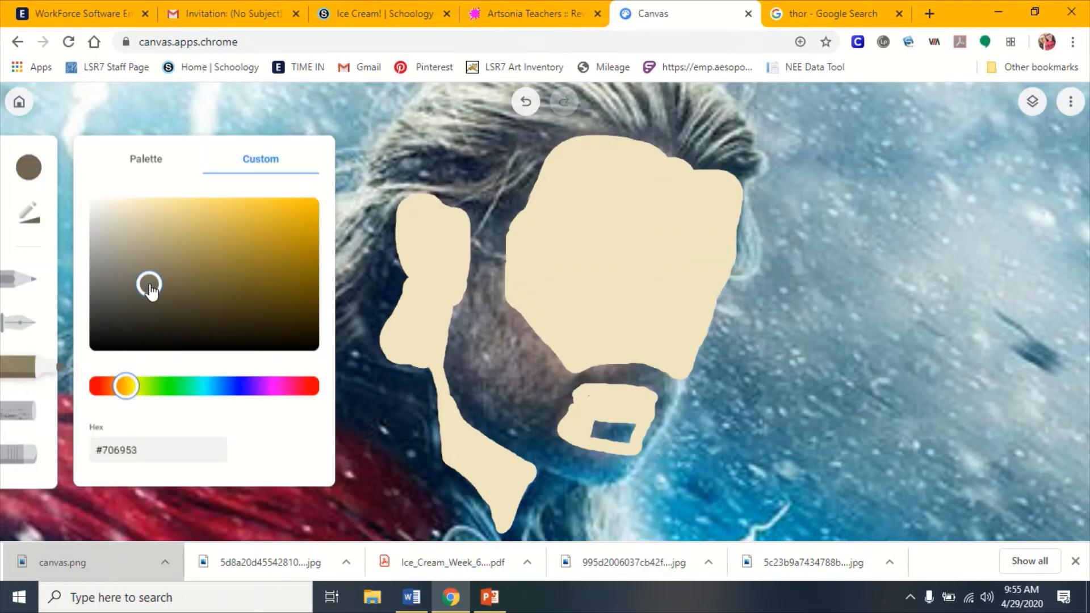
{"action": "mouse_move", "coordinate": [148, 296]}
{"action": "left_mouse_down"}
{"action": "mouse_move", "coordinate": [160, 302]}
{"action": "mouse_move", "coordinate": [143, 312]}
{"action": "mouse_move", "coordinate": [153, 298]}
{"action": "left_mouse_up"}
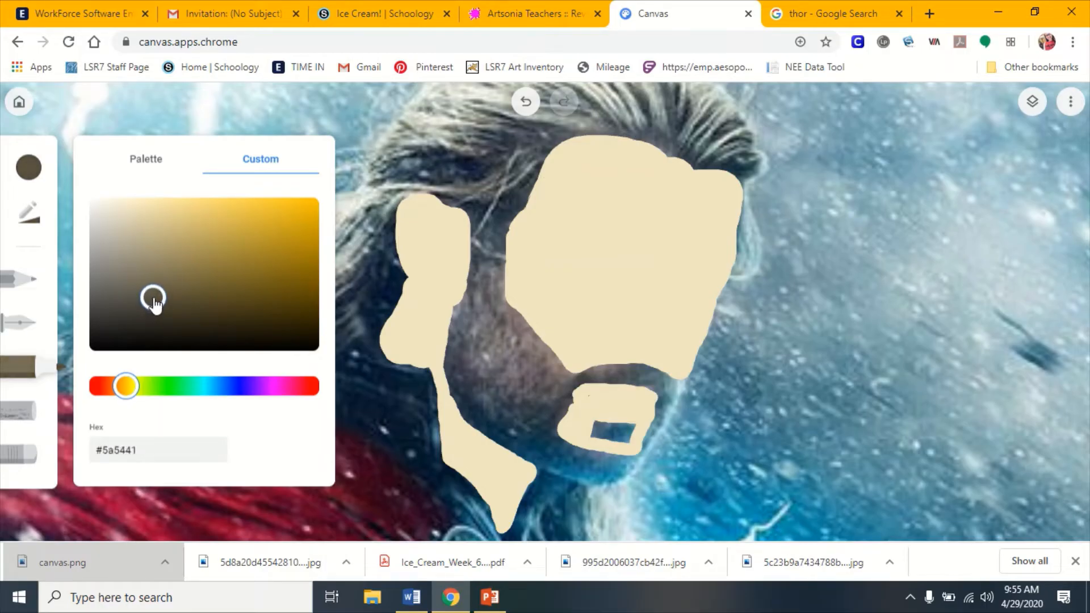
{"action": "left_click", "coordinate": [147, 171]}
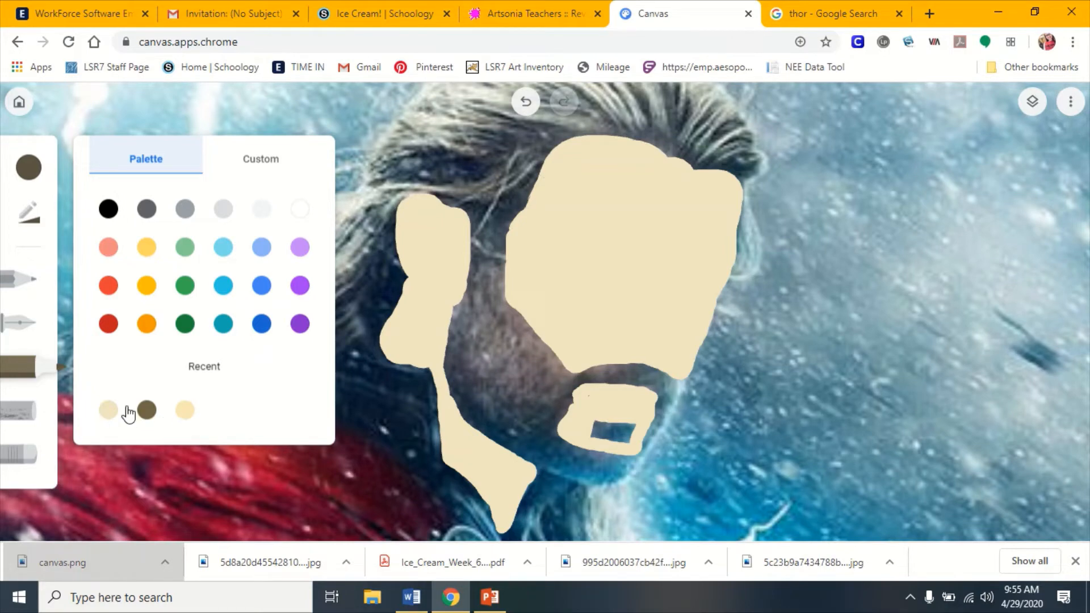
{"action": "left_click", "coordinate": [260, 156]}
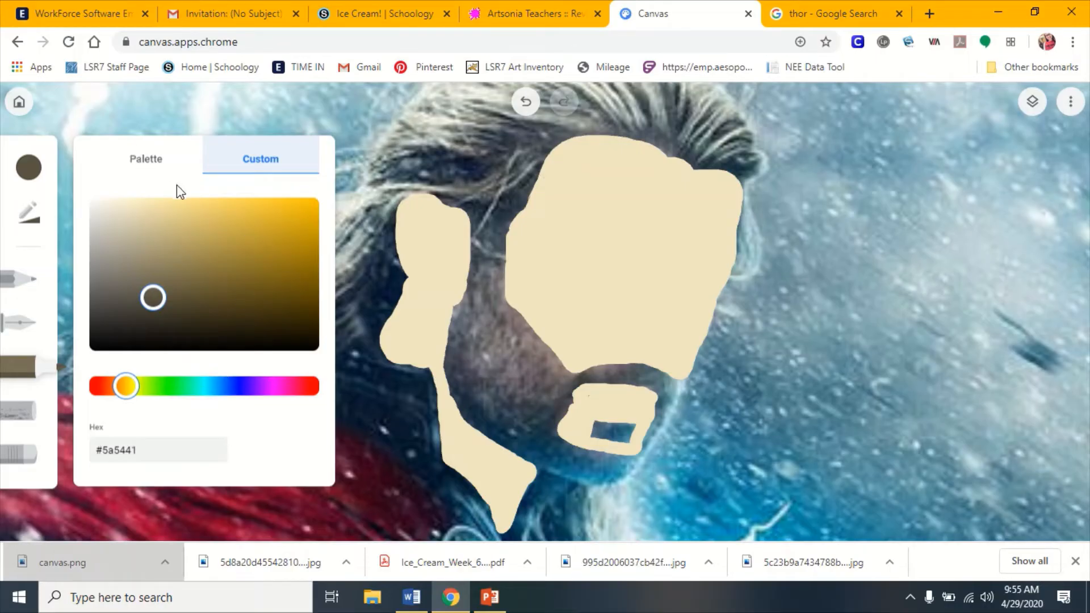
{"action": "left_click", "coordinate": [162, 169]}
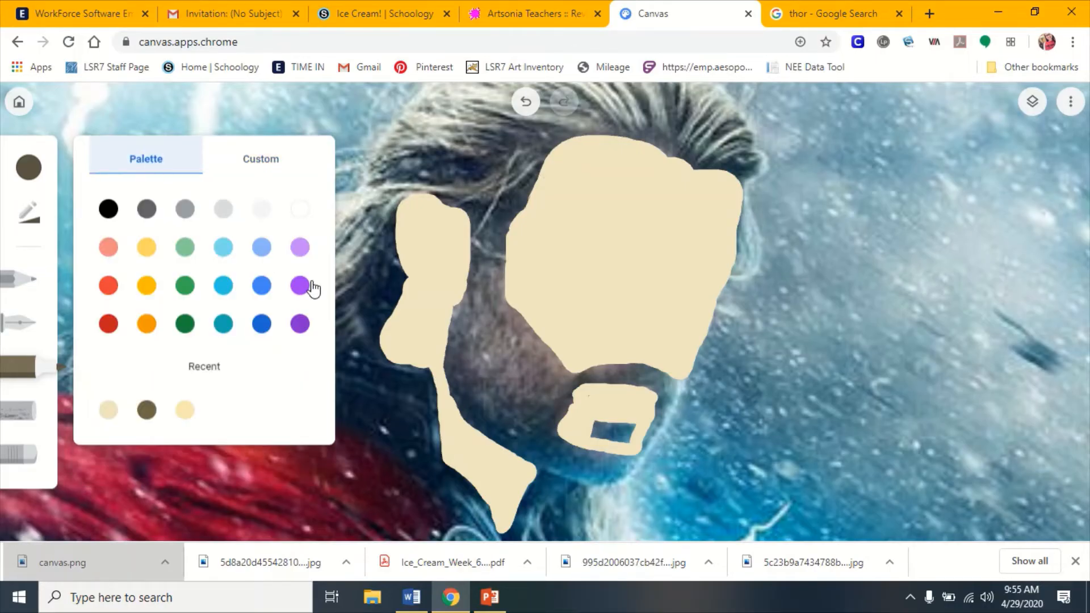
- Increase the Marker size slightly and paint the sideburn, cheek beard and jaw beard dark brown
{"action": "left_click", "coordinate": [33, 218]}
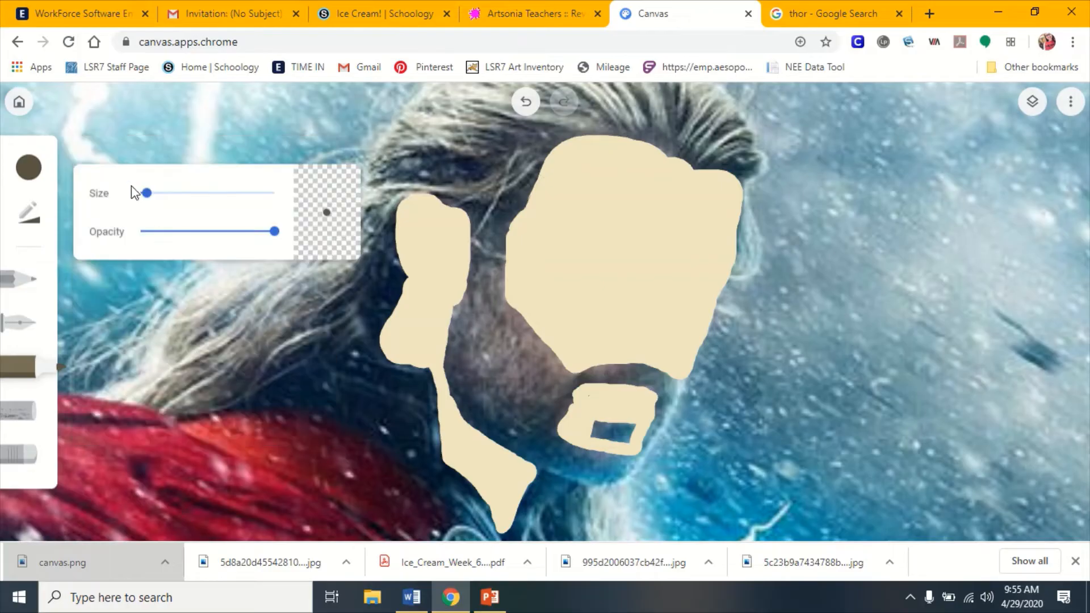
{"action": "left_click_drag", "start_coordinate": [146, 193], "coordinate": [163, 193]}
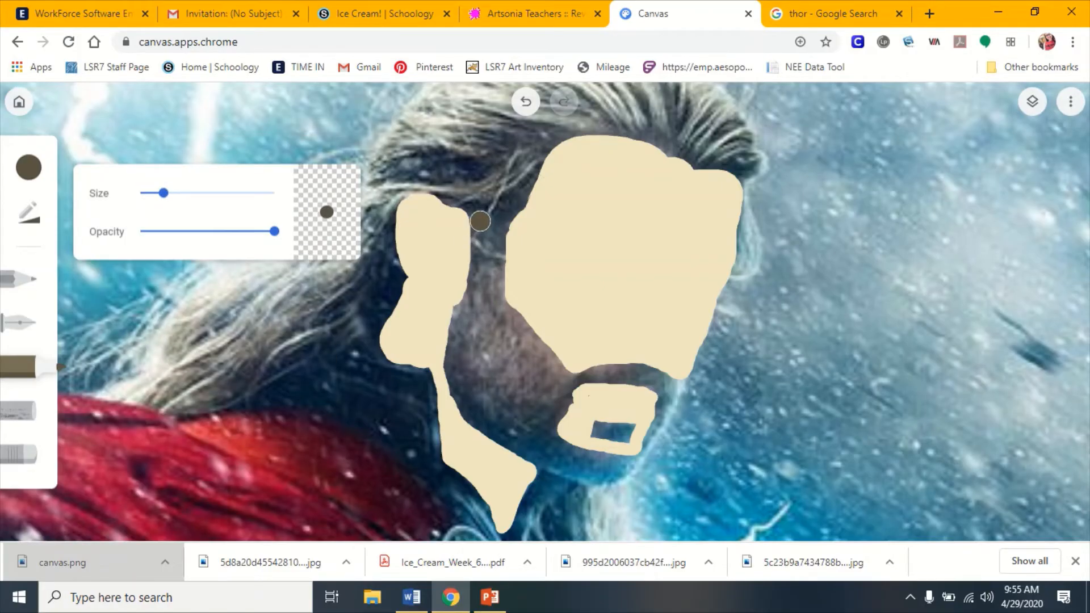
{"action": "mouse_move", "coordinate": [481, 221]}
{"action": "left_mouse_down"}
{"action": "mouse_move", "coordinate": [457, 392]}
{"action": "mouse_move", "coordinate": [489, 430]}
{"action": "mouse_move", "coordinate": [568, 475]}
{"action": "mouse_move", "coordinate": [596, 481]}
{"action": "mouse_move", "coordinate": [624, 466]}
{"action": "mouse_move", "coordinate": [548, 443]}
{"action": "mouse_move", "coordinate": [568, 376]}
{"action": "mouse_move", "coordinate": [499, 302]}
{"action": "mouse_move", "coordinate": [499, 219]}
{"action": "mouse_move", "coordinate": [499, 268]}
{"action": "mouse_move", "coordinate": [477, 324]}
{"action": "mouse_move", "coordinate": [486, 391]}
{"action": "mouse_move", "coordinate": [524, 426]}
{"action": "mouse_move", "coordinate": [540, 381]}
{"action": "mouse_move", "coordinate": [504, 335]}
{"action": "mouse_move", "coordinate": [491, 365]}
{"action": "mouse_move", "coordinate": [511, 399]}
{"action": "mouse_move", "coordinate": [496, 375]}
{"action": "mouse_move", "coordinate": [519, 372]}
{"action": "mouse_move", "coordinate": [520, 404]}
{"action": "mouse_move", "coordinate": [507, 419]}
{"action": "left_mouse_up"}
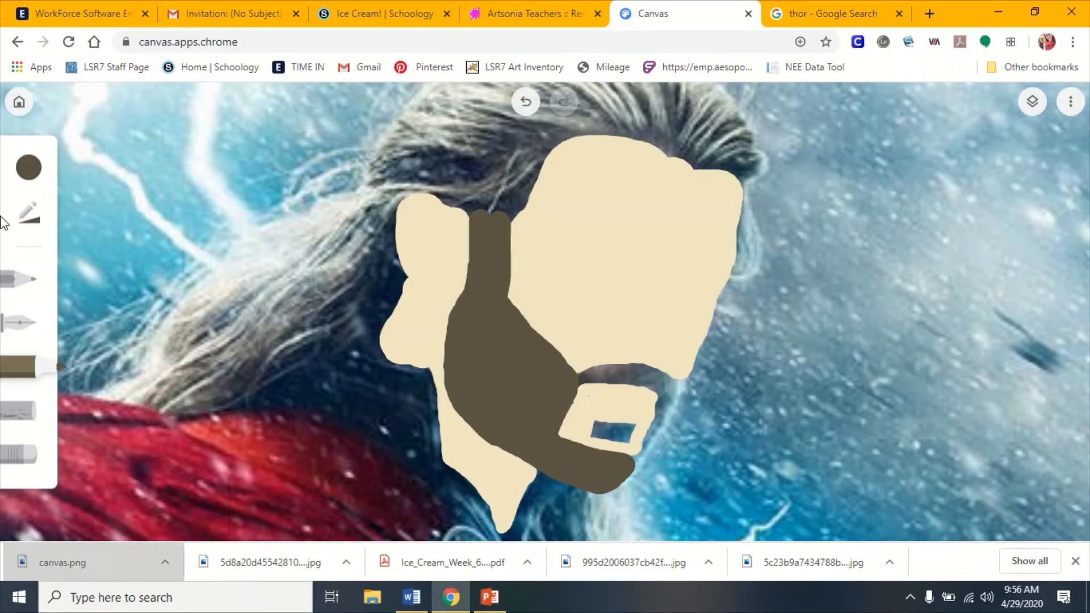
- Reduce the Marker size and paint the moustache and the far side of the beard down to the chin dark brown
{"action": "left_click", "coordinate": [28, 214]}
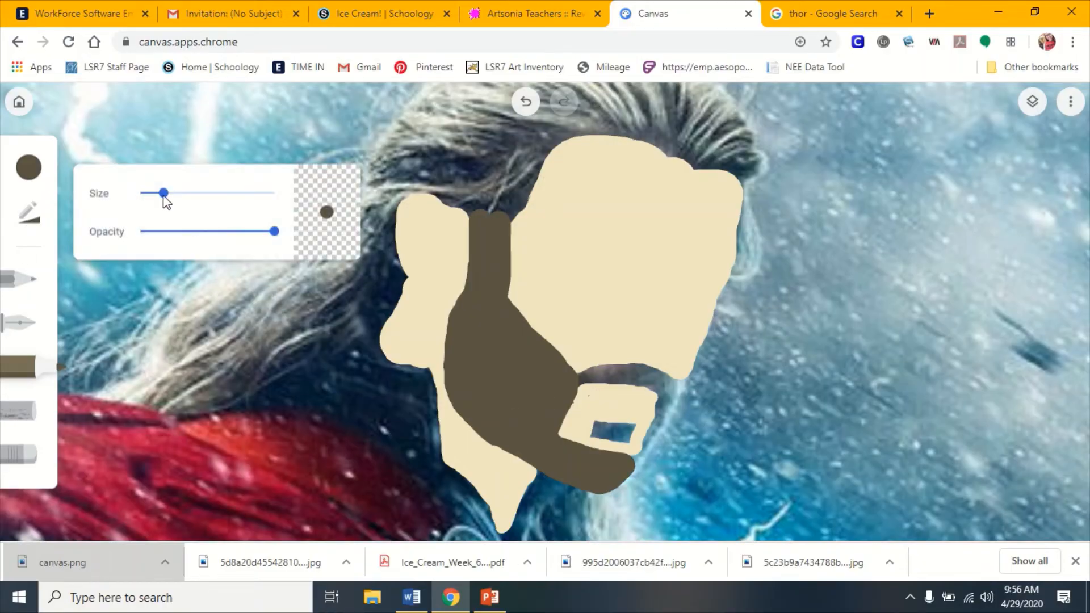
{"action": "left_click_drag", "start_coordinate": [163, 196], "coordinate": [148, 193]}
{"action": "left_click", "coordinate": [577, 382]}
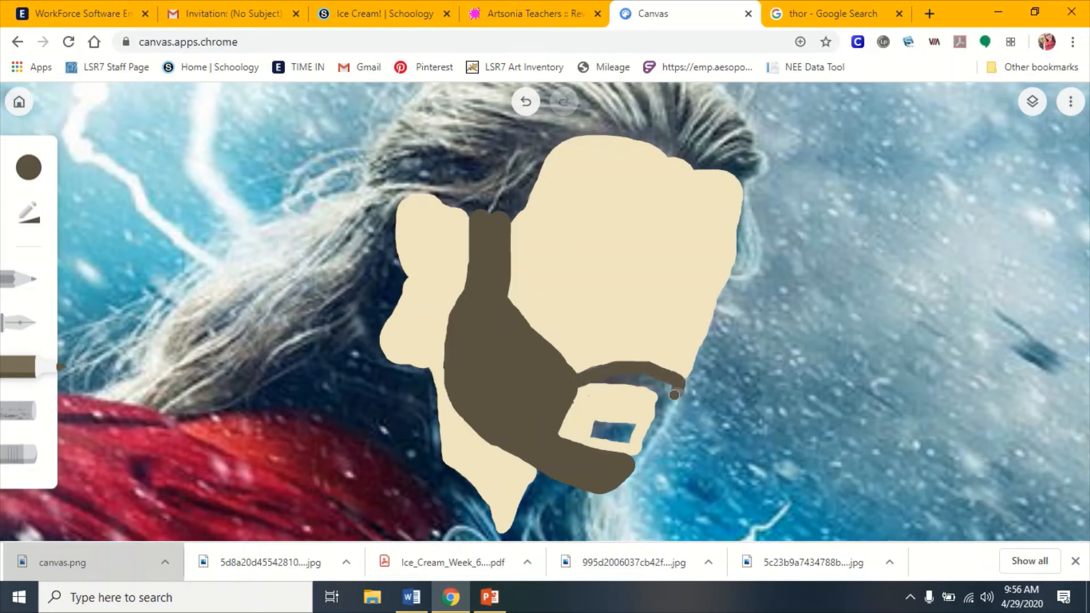
{"action": "left_click_drag", "start_coordinate": [657, 431], "coordinate": [644, 453]}
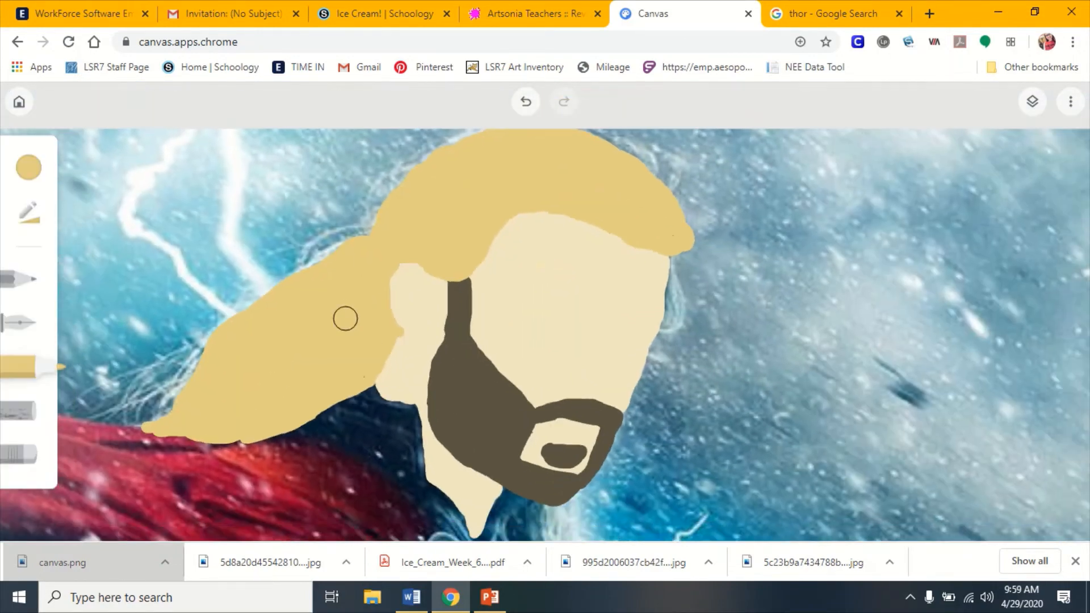
- Toggle the Thor photo layer's visibility to compare it with the painted head, leaving the photo layer hidden
{"action": "scroll", "coordinate": [346, 319], "scroll_direction": "down", "scroll_amount": 5}
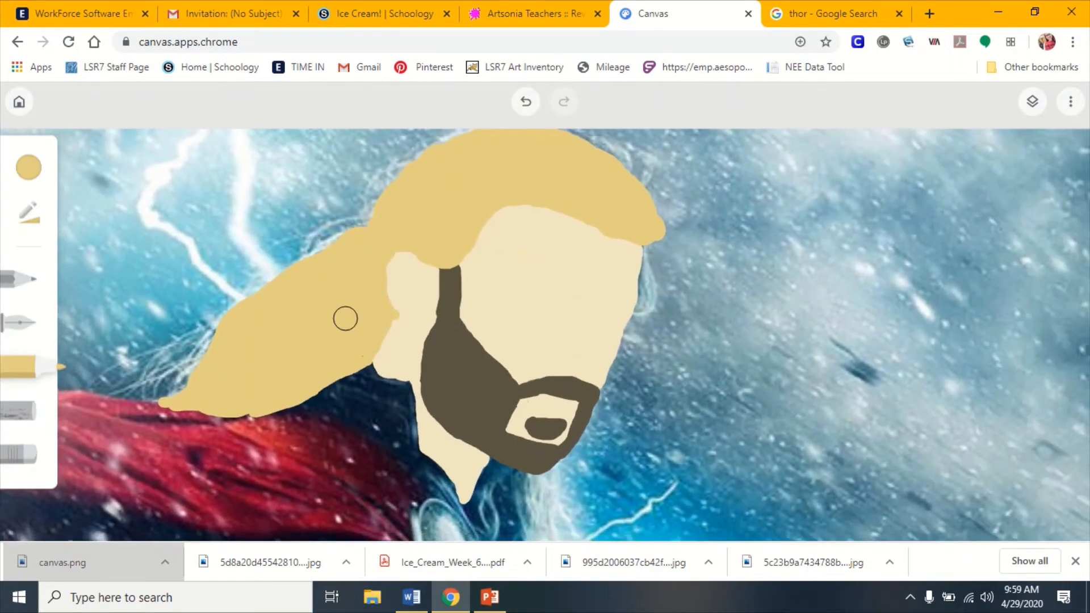
{"action": "scroll", "coordinate": [345, 319], "scroll_direction": "down", "scroll_amount": 5}
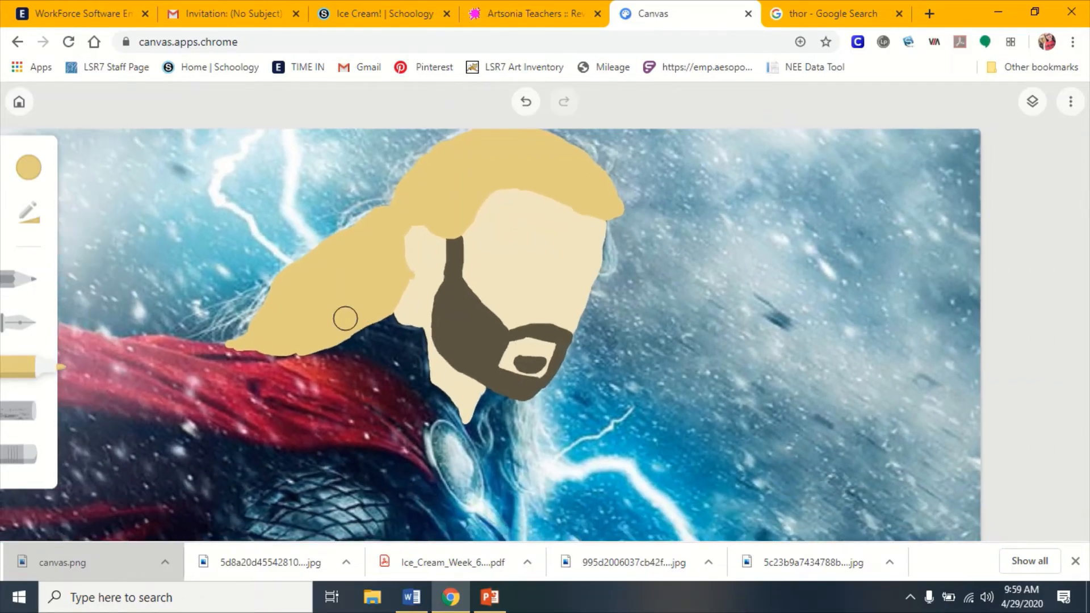
{"action": "scroll", "coordinate": [345, 319], "scroll_direction": "down", "scroll_amount": 5}
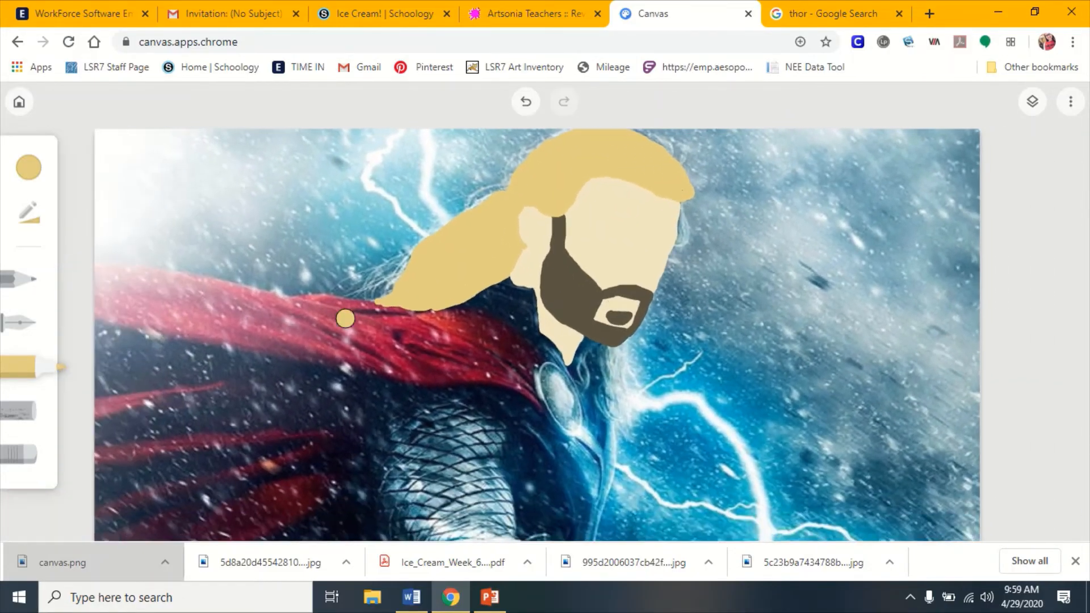
{"action": "scroll", "coordinate": [345, 318], "scroll_direction": "down", "scroll_amount": 5}
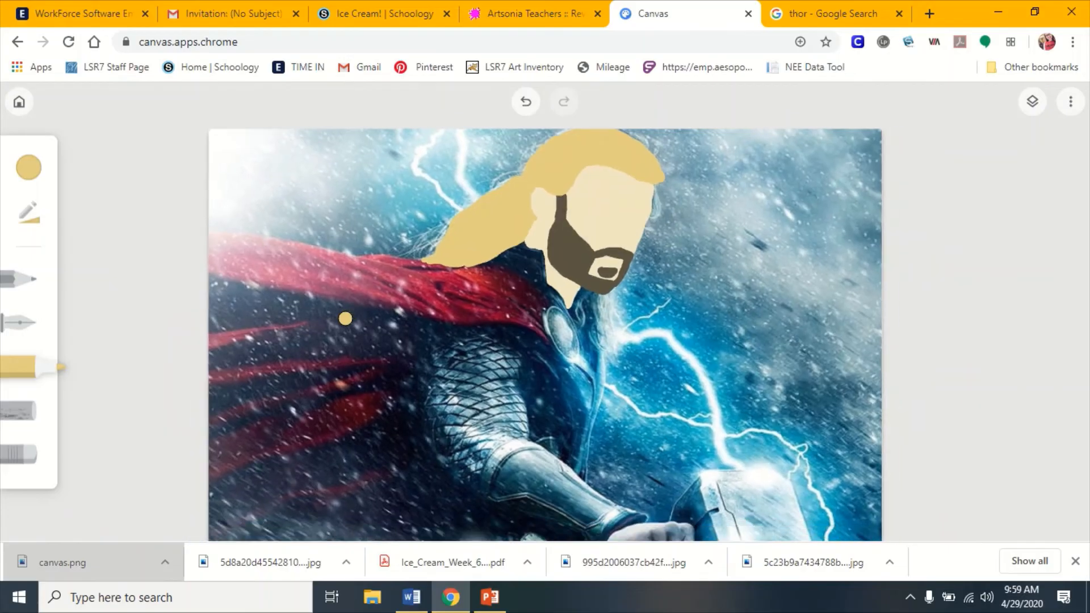
{"action": "scroll", "coordinate": [345, 318], "scroll_direction": "down", "scroll_amount": 3}
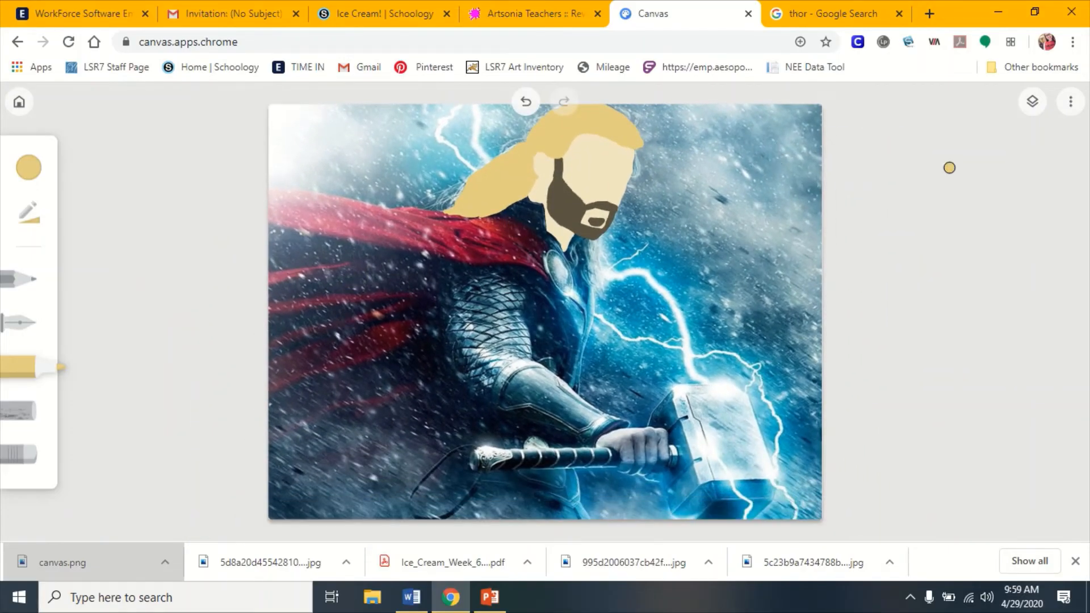
{"action": "left_click", "coordinate": [1032, 117]}
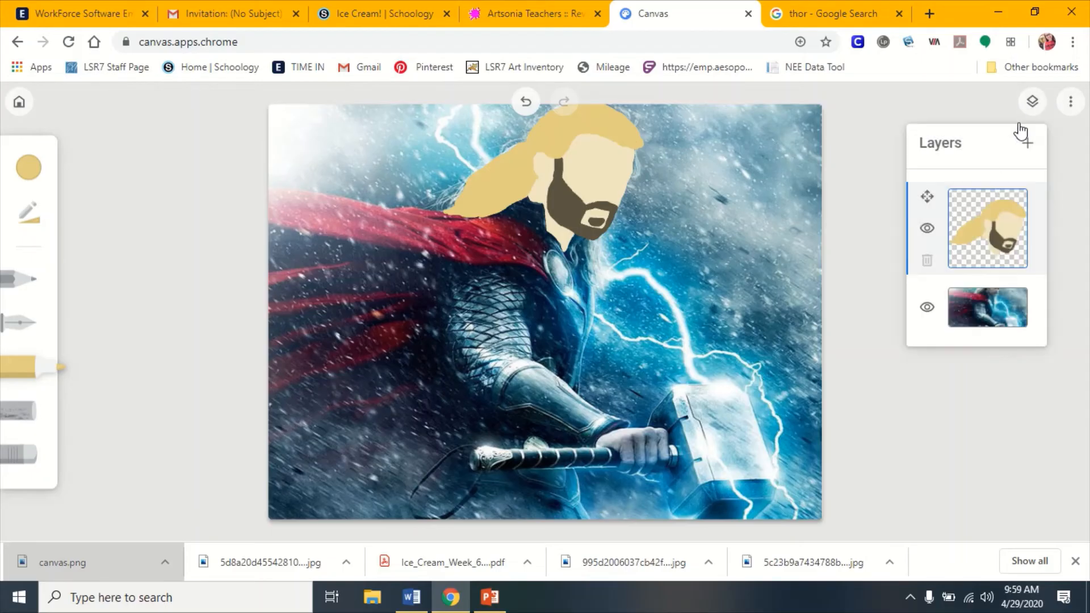
{"action": "left_click", "coordinate": [927, 309]}
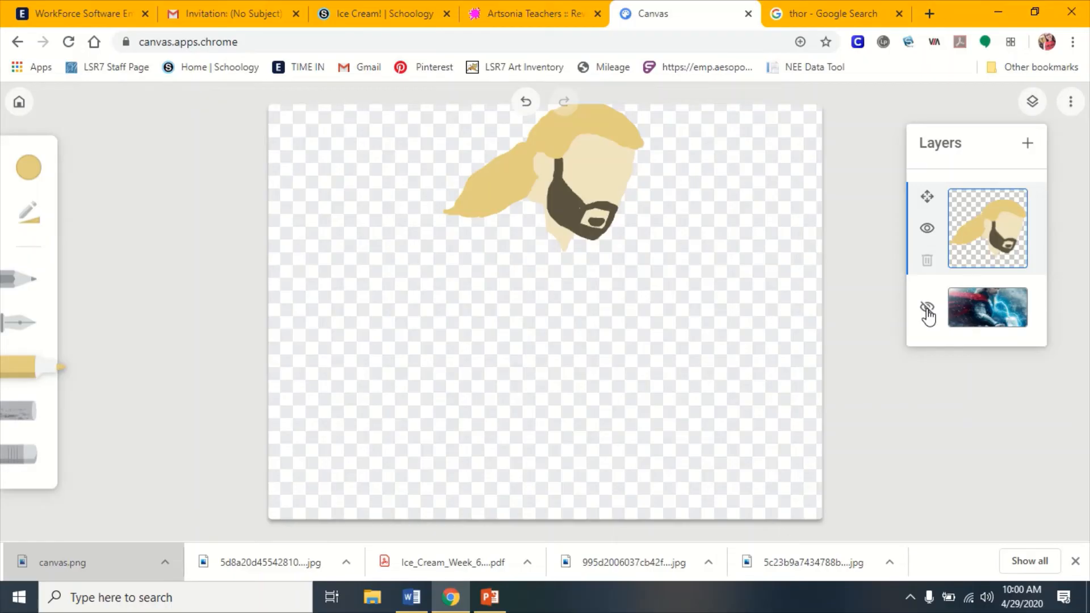
{"action": "left_click", "coordinate": [928, 311]}
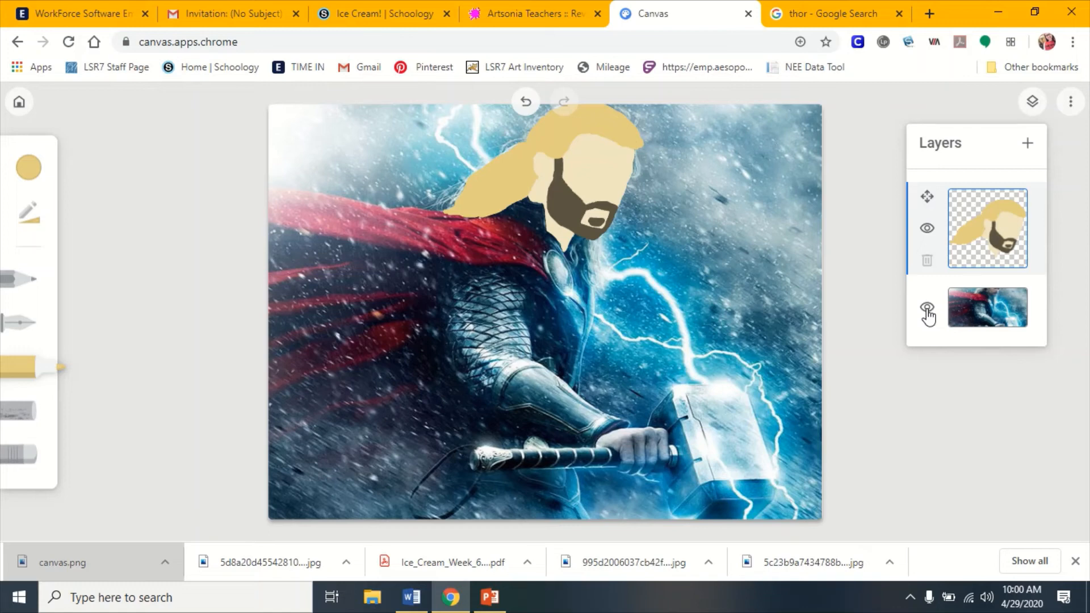
{"action": "left_click", "coordinate": [928, 311]}
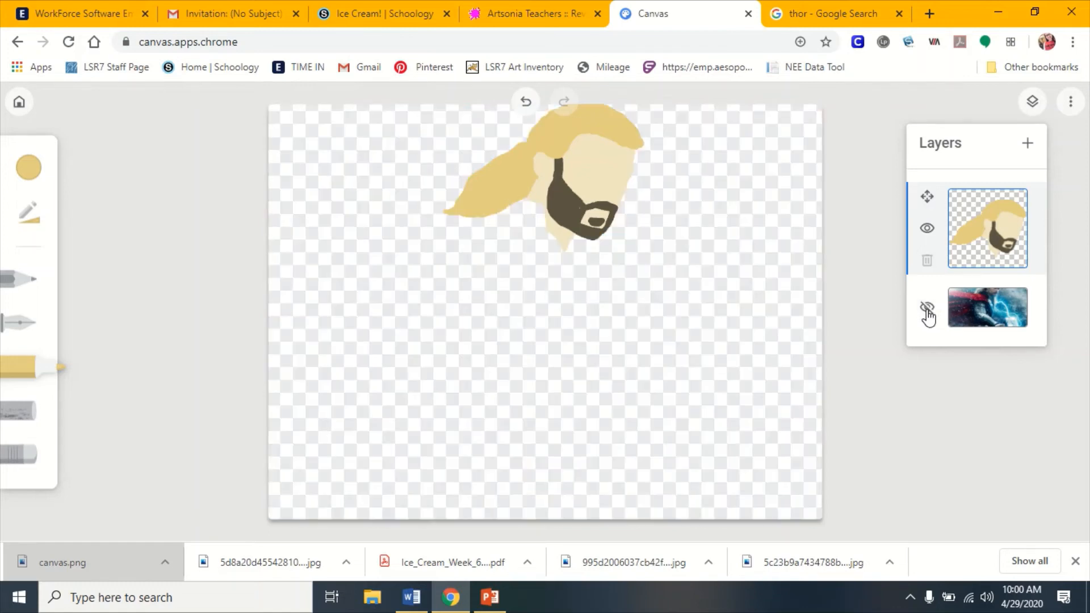